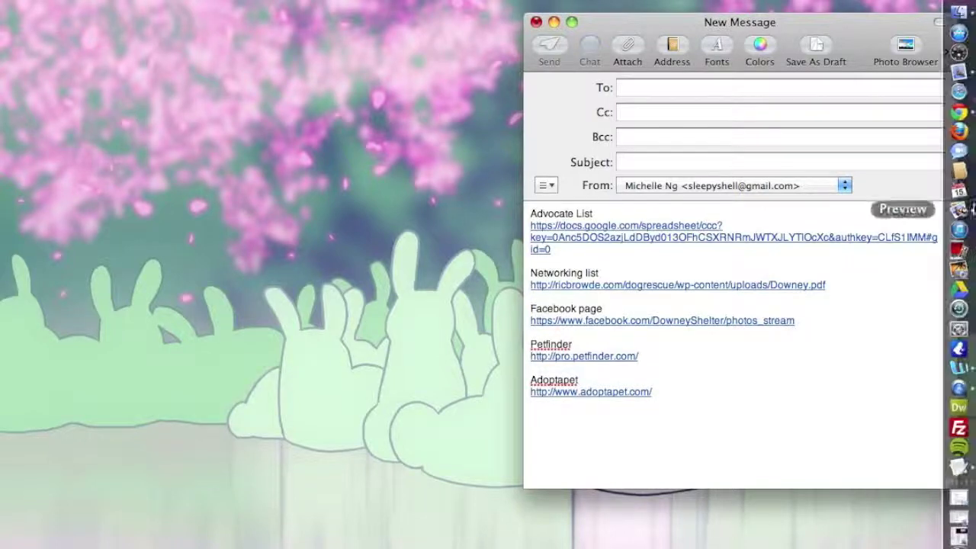
- Open a blank Chrome tab alongside the Apple Mail draft listing the five resource links
{"action": "left_click", "coordinate": [959, 112]}
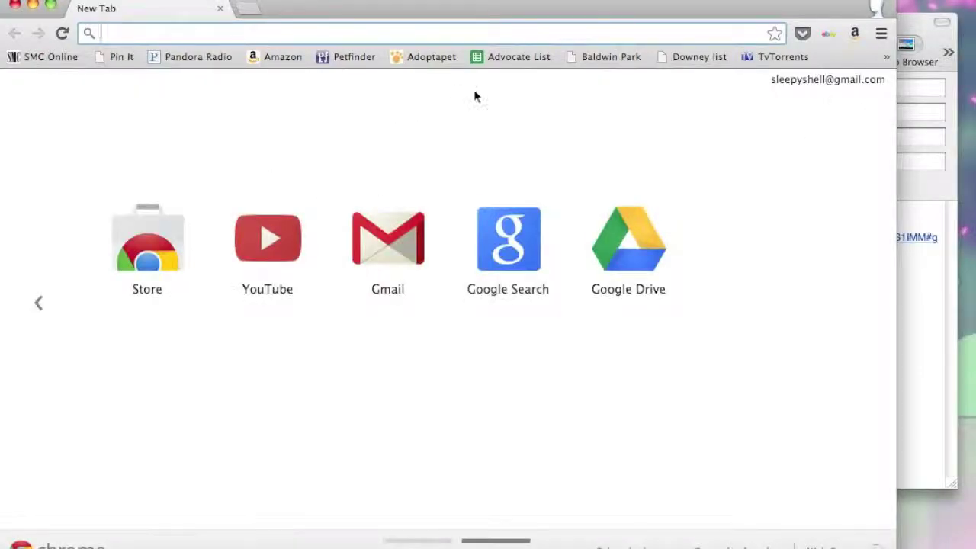
- Open the Advocate List spreadsheet on its Advocate Assignments Downey sheet and bring Chrome forward
{"action": "left_click", "coordinate": [500, 60]}
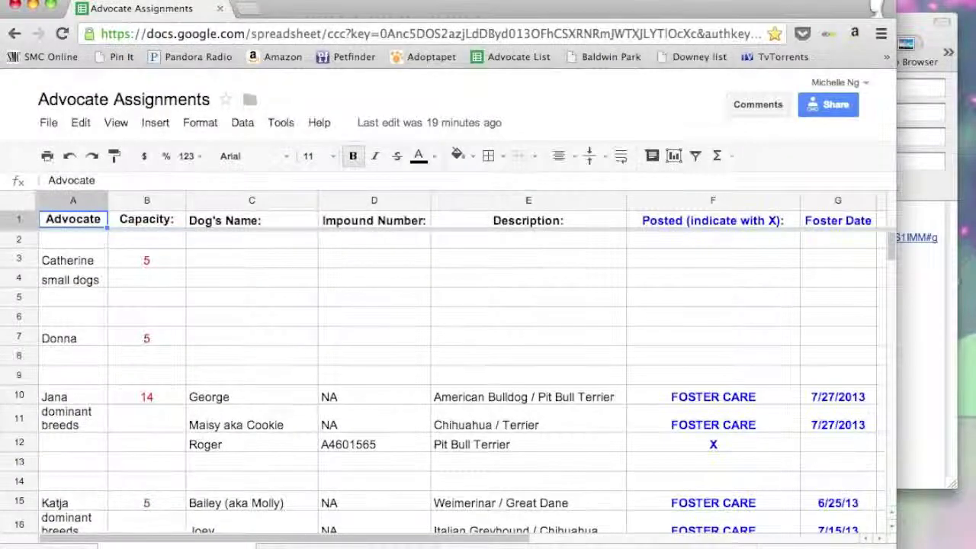
{"action": "left_click", "coordinate": [271, 546]}
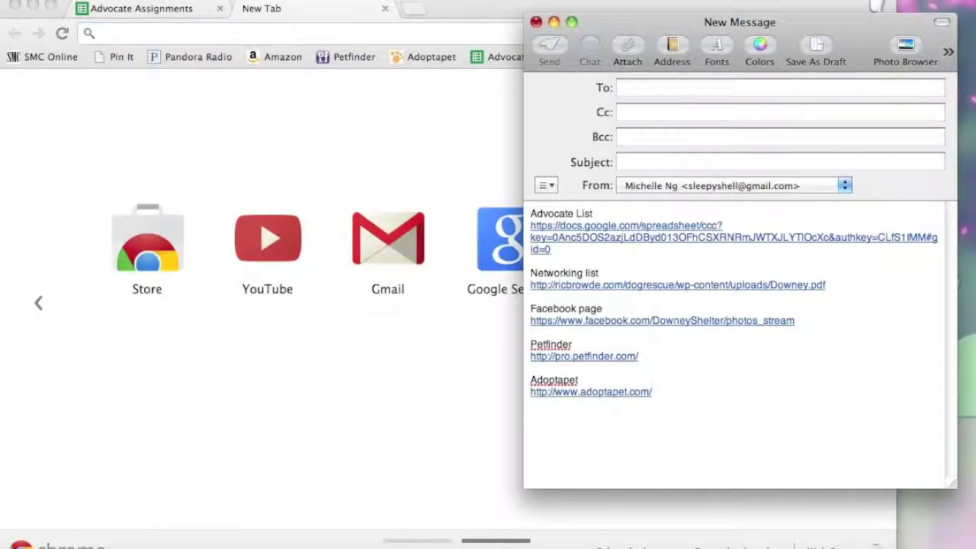
{"action": "left_click", "coordinate": [416, 156]}
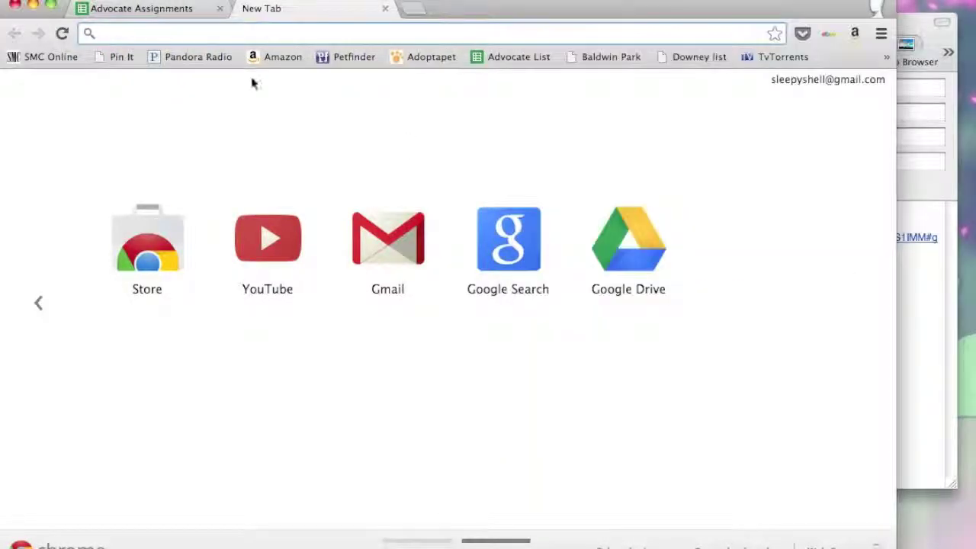
- Open the Downey dog list PDF and search it for 'trusty' to locate A4624803
{"action": "left_click", "coordinate": [693, 59]}
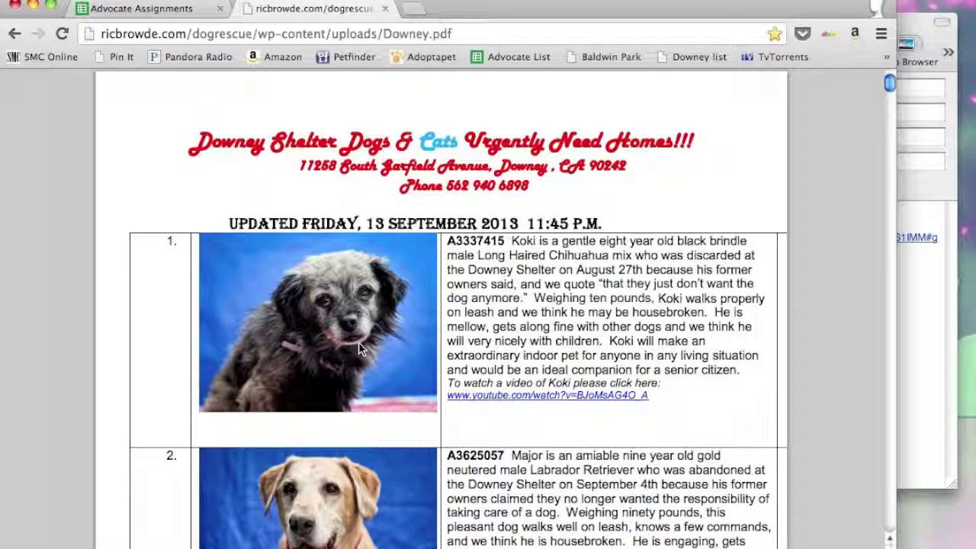
{"action": "left_click", "coordinate": [183, 12]}
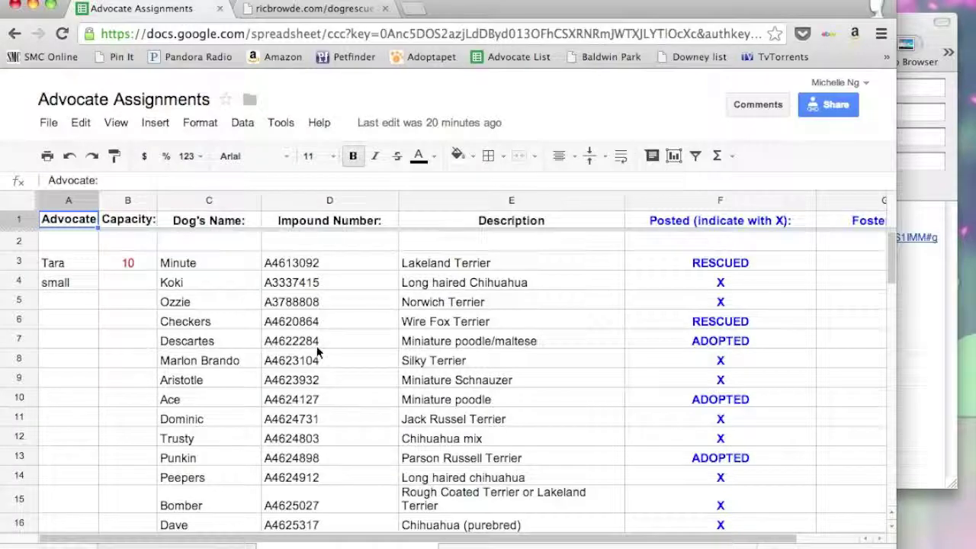
{"action": "left_click", "coordinate": [321, 10]}
{"action": "key", "text": "super+f"}
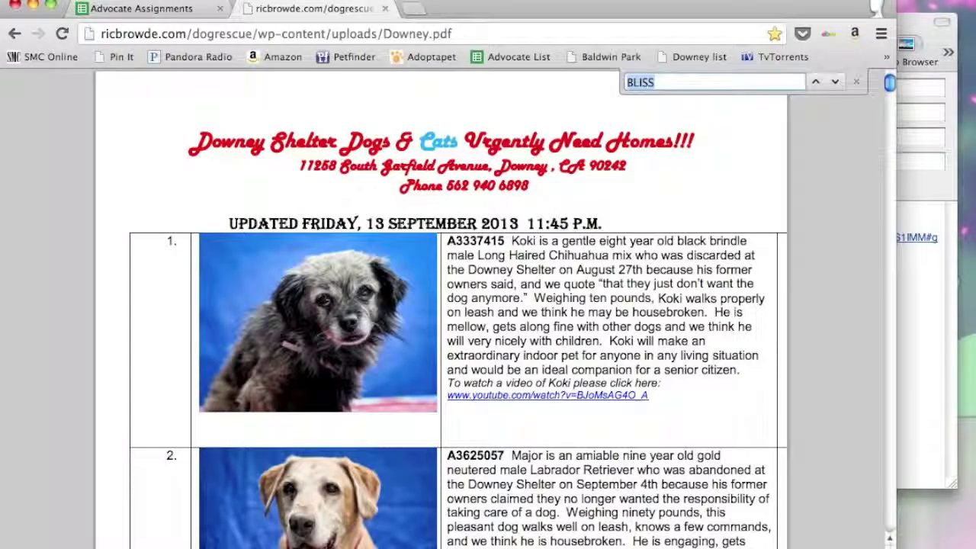
{"action": "type", "text": "trusty"}
{"action": "key", "text": "Return"}
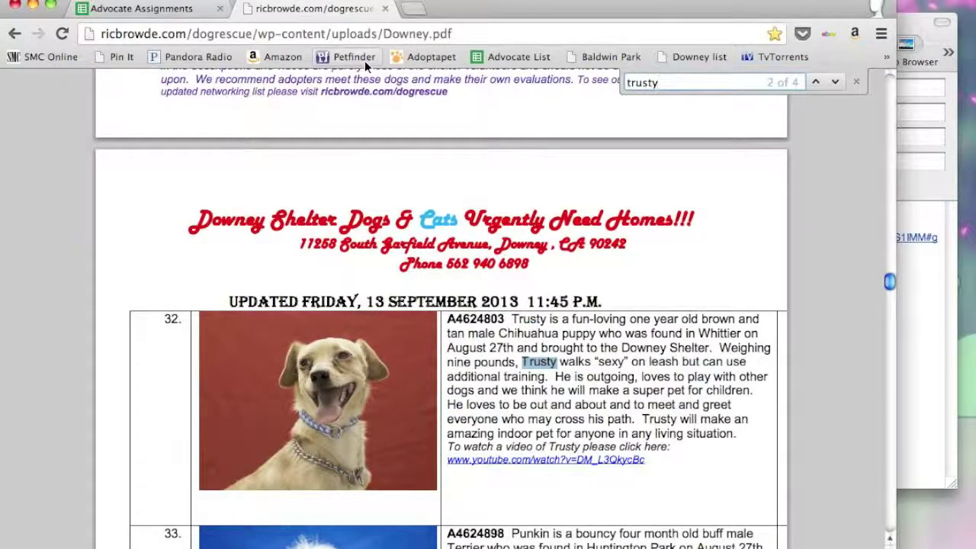
{"action": "key", "text": "super+t"}
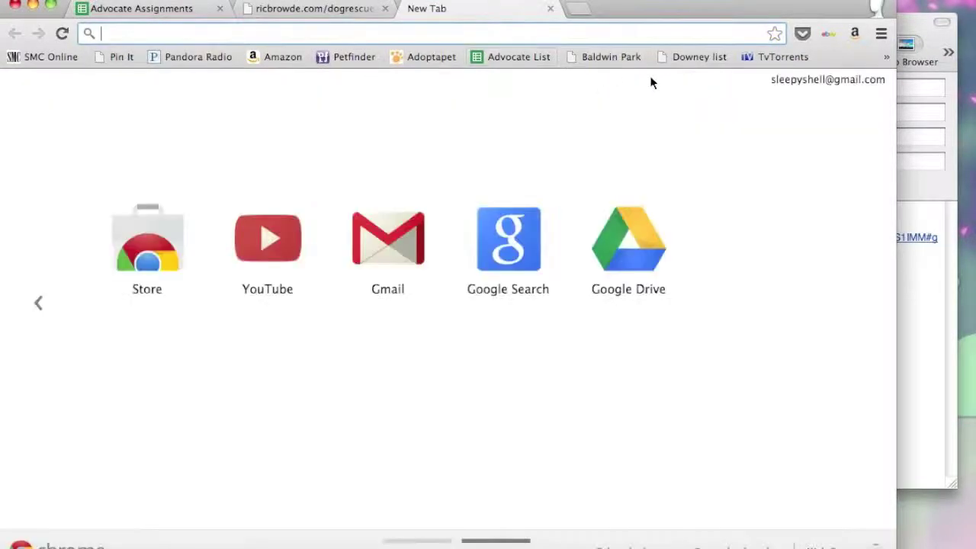
- Open the Downey Animal Care Center Facebook page from the overflow bookmarks
{"action": "left_click", "coordinate": [920, 284]}
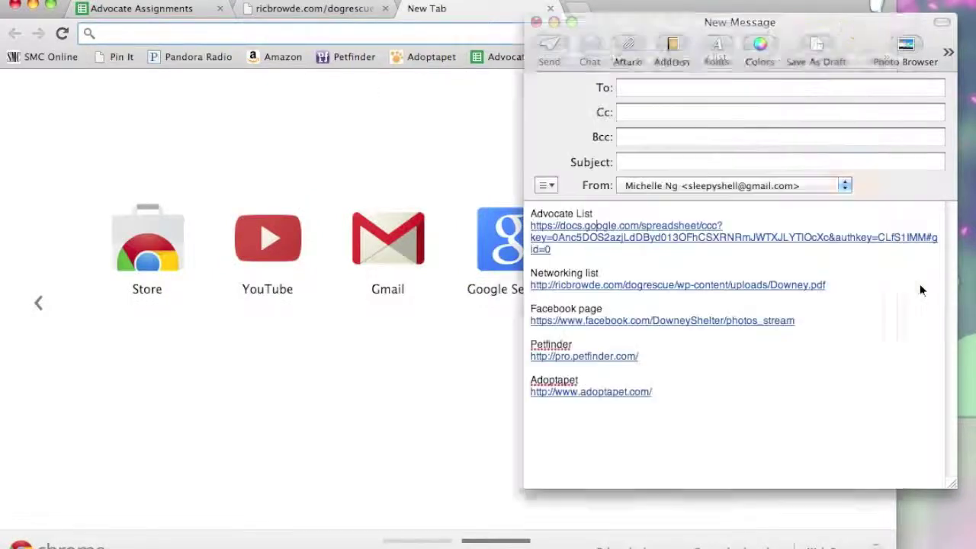
{"action": "left_click", "coordinate": [464, 156]}
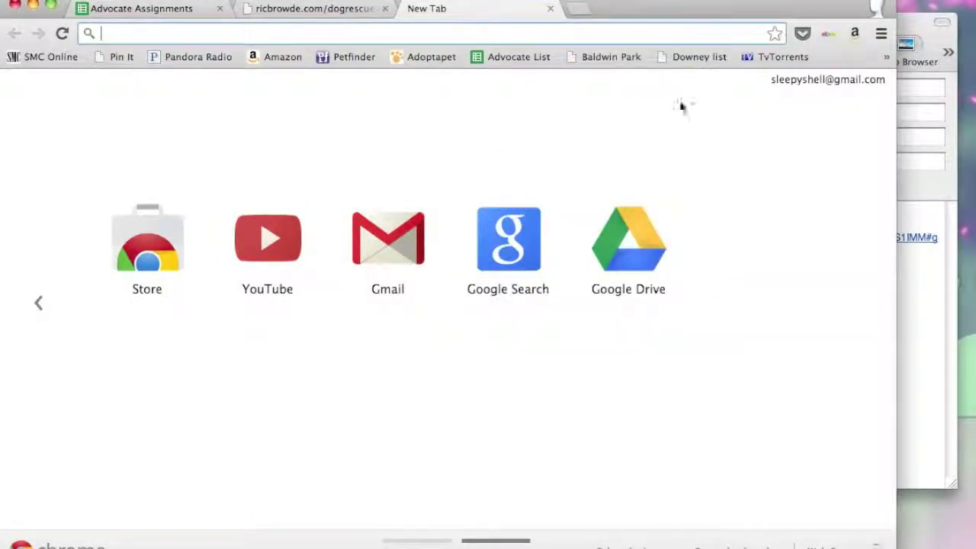
{"action": "left_click", "coordinate": [888, 61]}
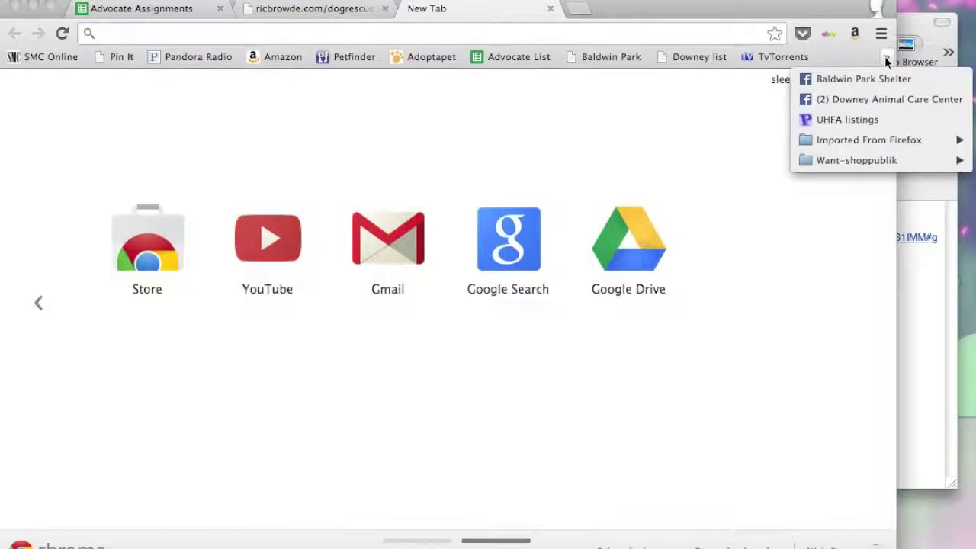
{"action": "left_click", "coordinate": [857, 98]}
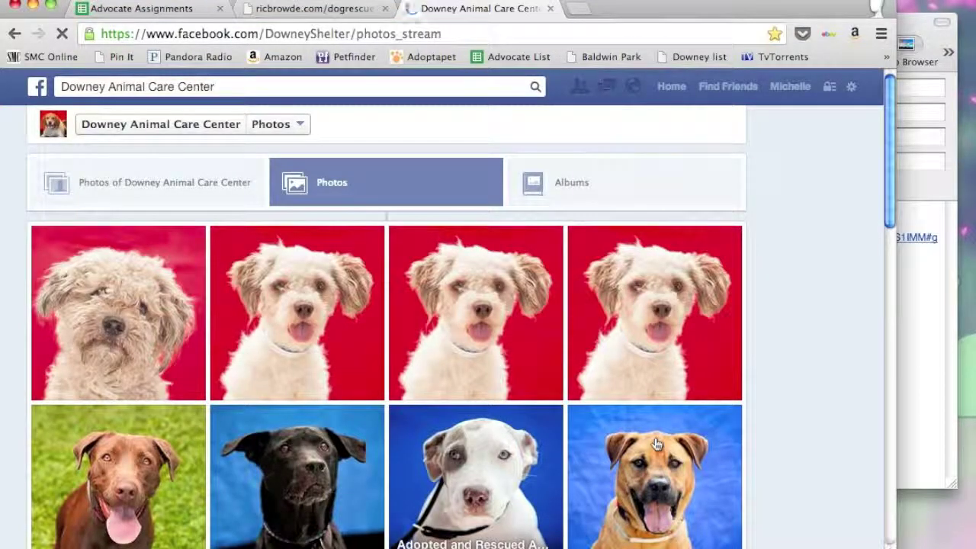
- Find Trusty's chihuahua photo in the Photos grid and open it with his description
{"action": "scroll", "coordinate": [688, 349], "scroll_direction": "down", "scroll_amount": 3}
{"action": "scroll", "coordinate": [671, 360], "scroll_direction": "down", "scroll_amount": 6}
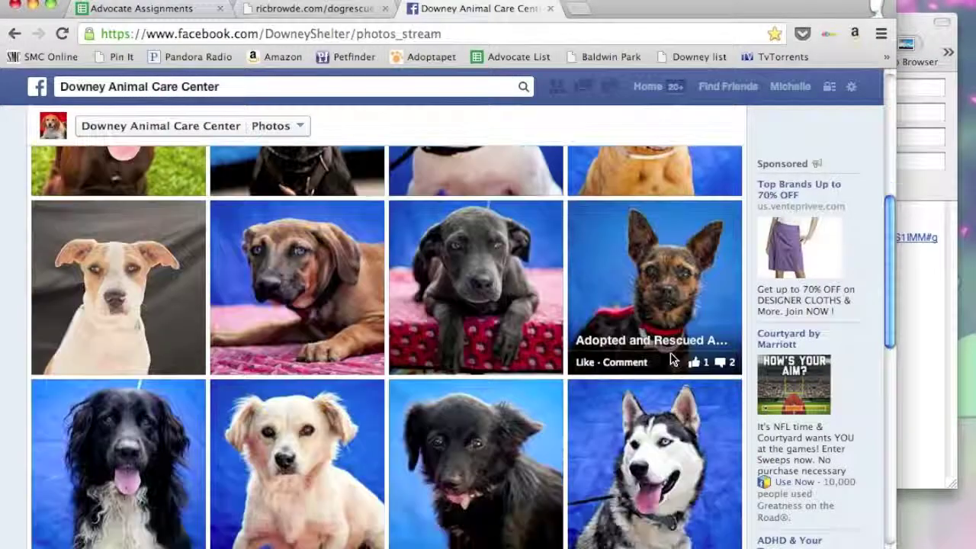
{"action": "scroll", "coordinate": [672, 360], "scroll_direction": "down", "scroll_amount": 5}
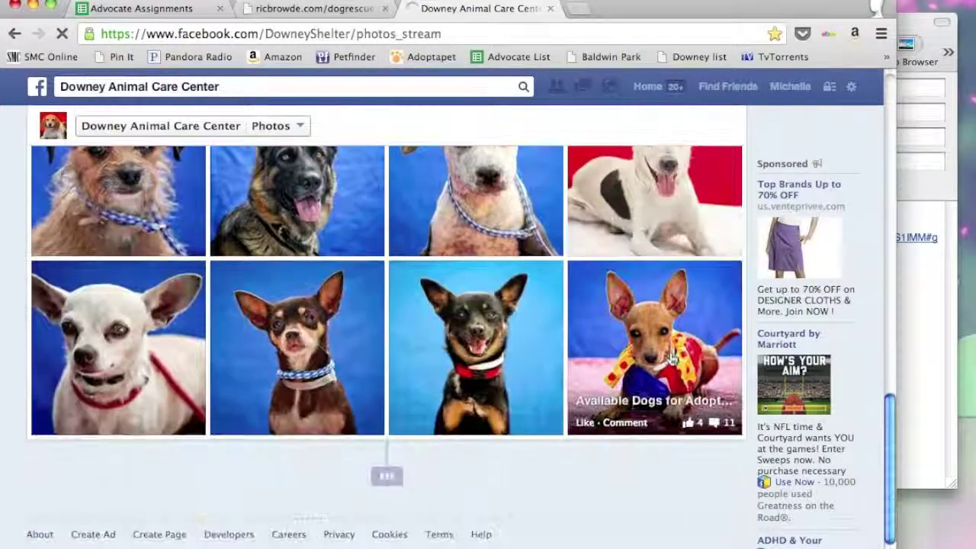
{"action": "scroll", "coordinate": [518, 394], "scroll_direction": "down", "scroll_amount": 3}
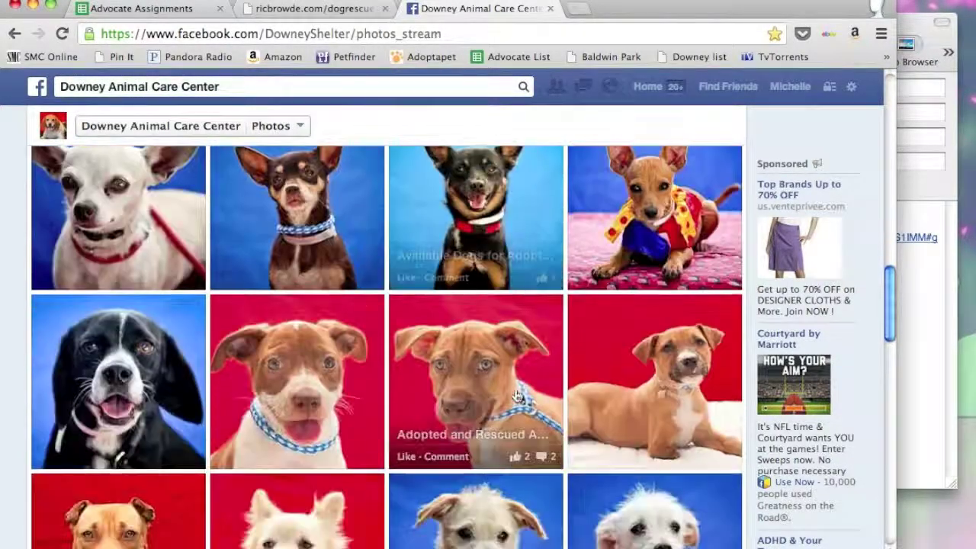
{"action": "scroll", "coordinate": [518, 394], "scroll_direction": "down", "scroll_amount": 4}
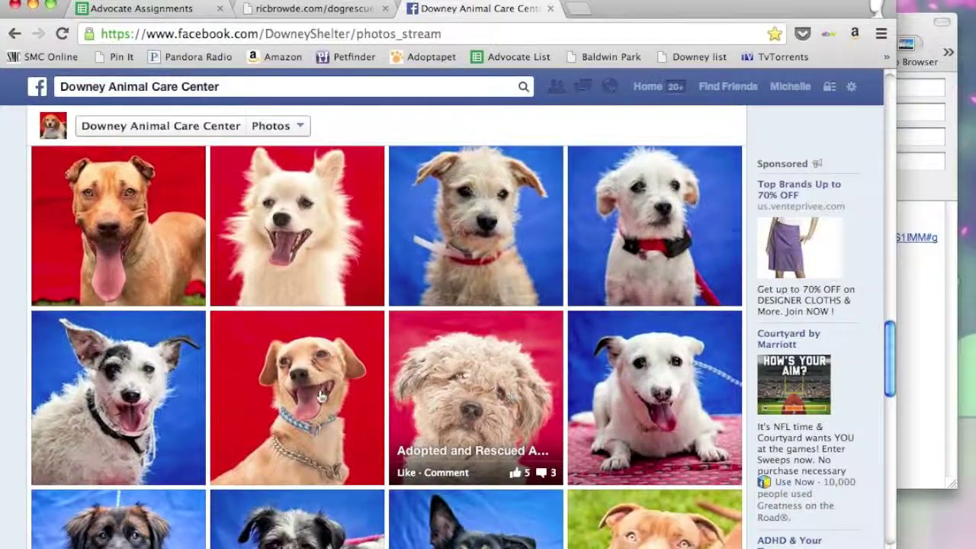
{"action": "left_click", "coordinate": [320, 395]}
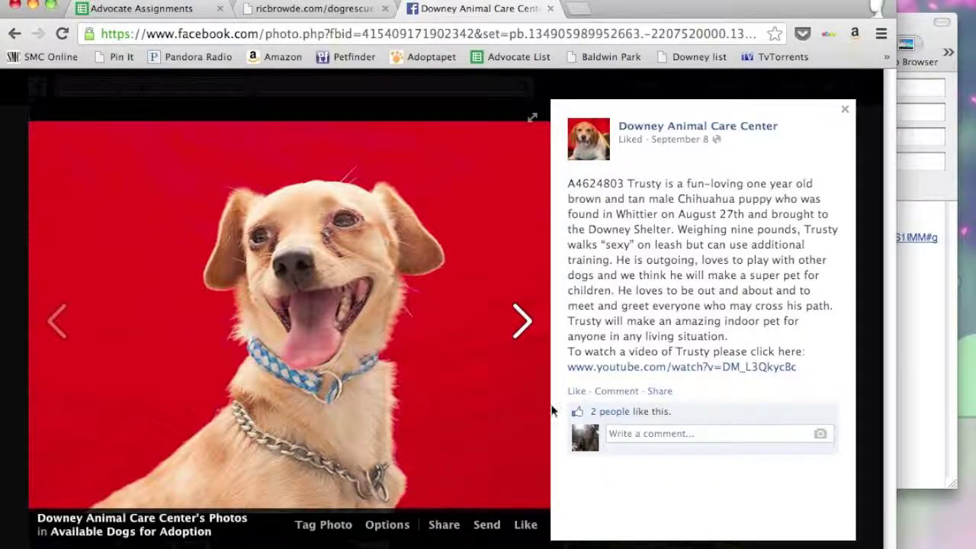
{"action": "left_click", "coordinate": [387, 525]}
- Download Trusty's photo, then go back to the Advocate Assignments spreadsheet
{"action": "left_click", "coordinate": [396, 440]}
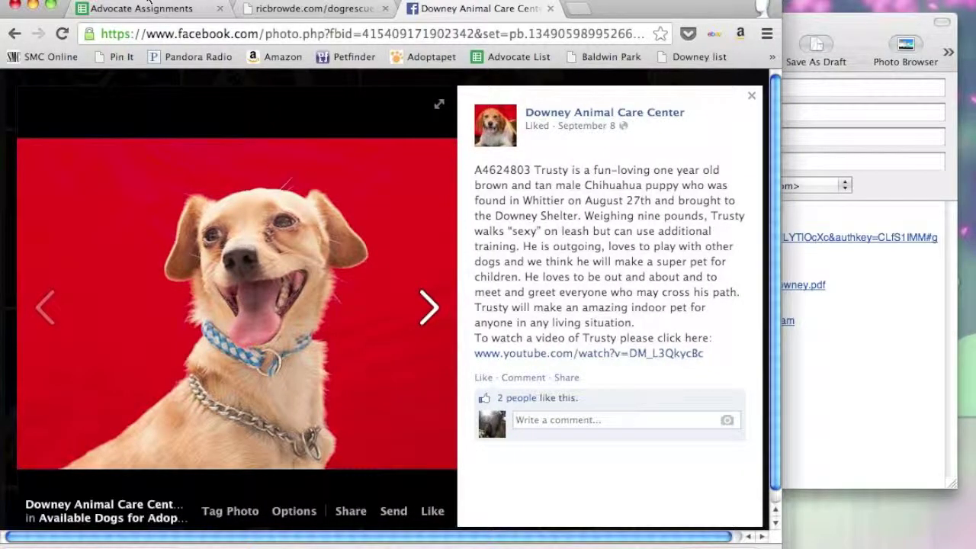
{"action": "left_click", "coordinate": [142, 10]}
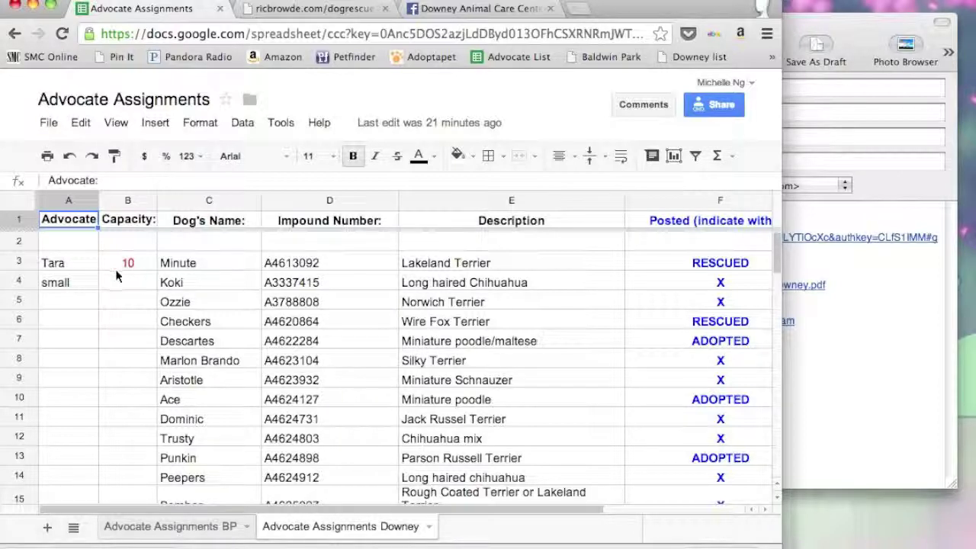
- Select the advocate's name in A3, then select the Downey template in the United Hope for Animals folder
{"action": "left_click", "coordinate": [65, 260]}
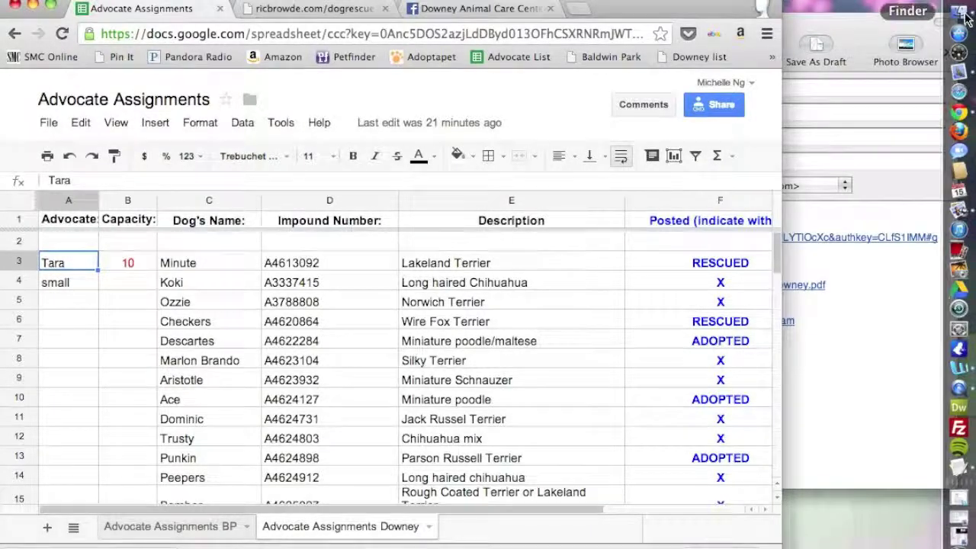
{"action": "left_click", "coordinate": [963, 13]}
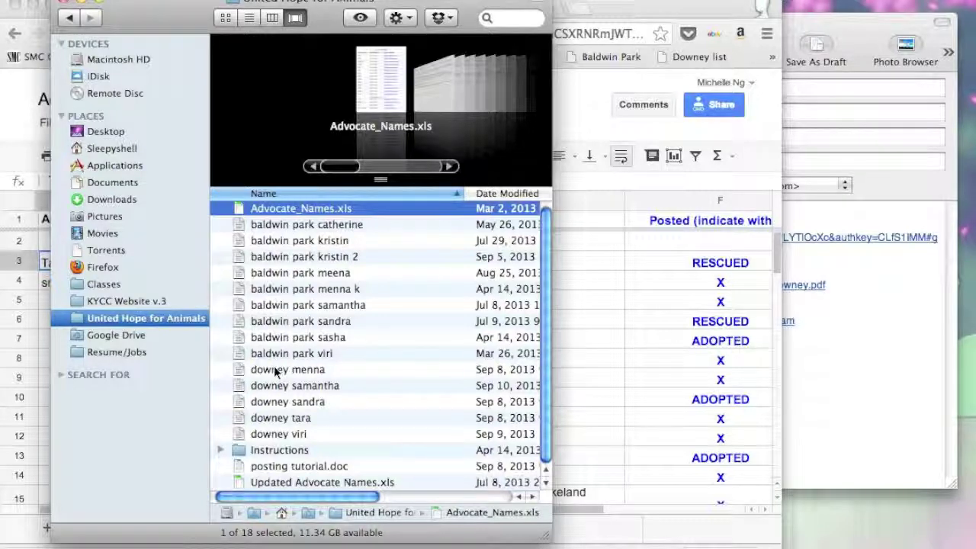
{"action": "left_click", "coordinate": [290, 419]}
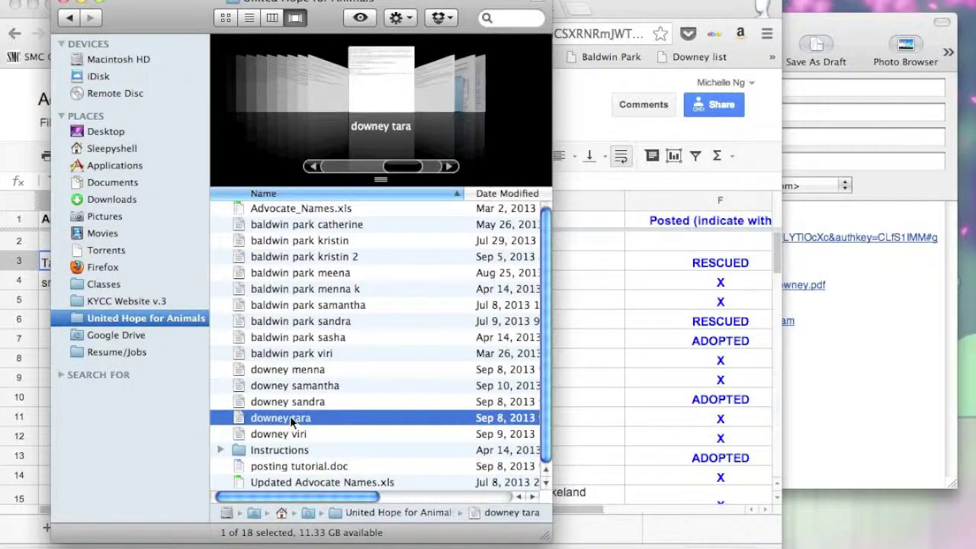
- Open the Downey HTML template in TextEdit as a tall window on the right edge, closing Finder
{"action": "double_click", "coordinate": [291, 420]}
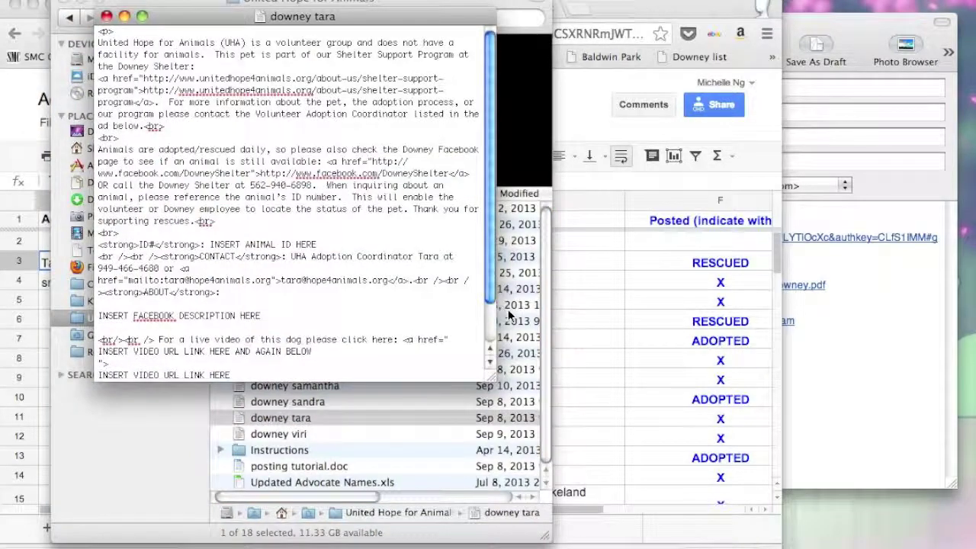
{"action": "left_click_drag", "start_coordinate": [495, 377], "coordinate": [276, 544]}
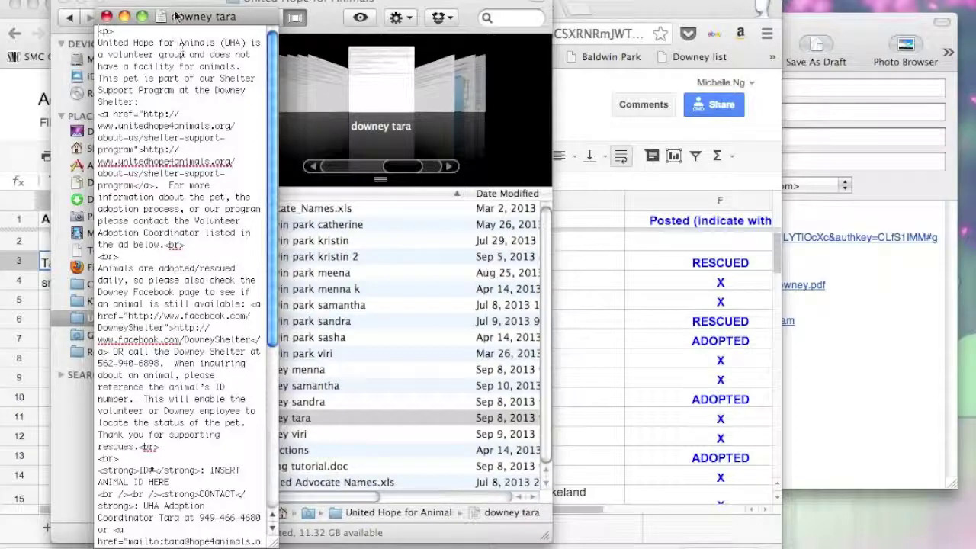
{"action": "left_click_drag", "start_coordinate": [175, 11], "coordinate": [870, 0]}
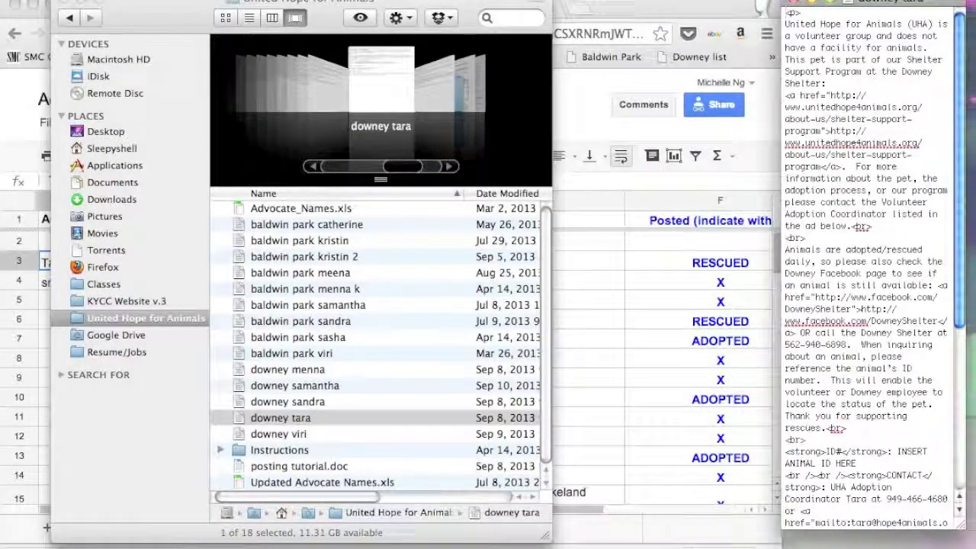
{"action": "left_click_drag", "start_coordinate": [962, 525], "coordinate": [962, 547]}
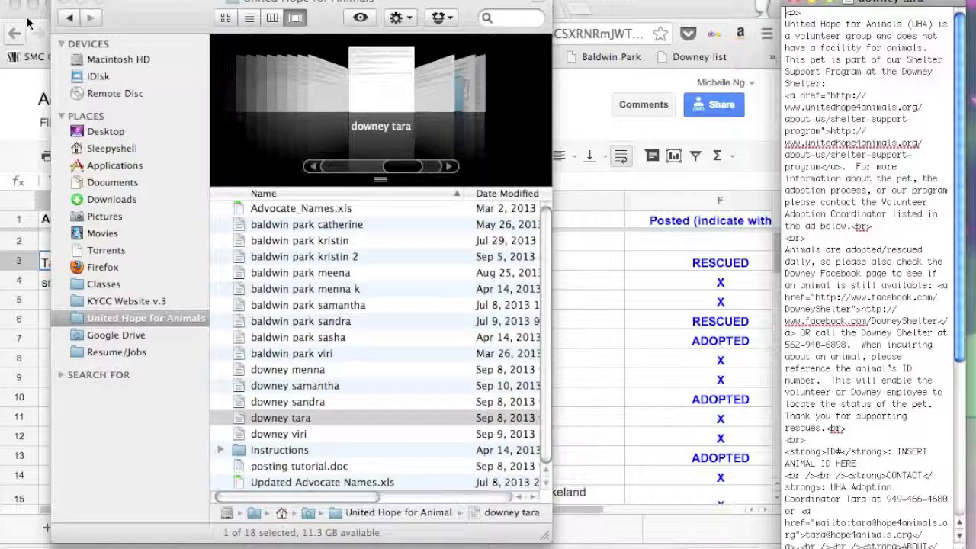
{"action": "left_click", "coordinate": [64, 3]}
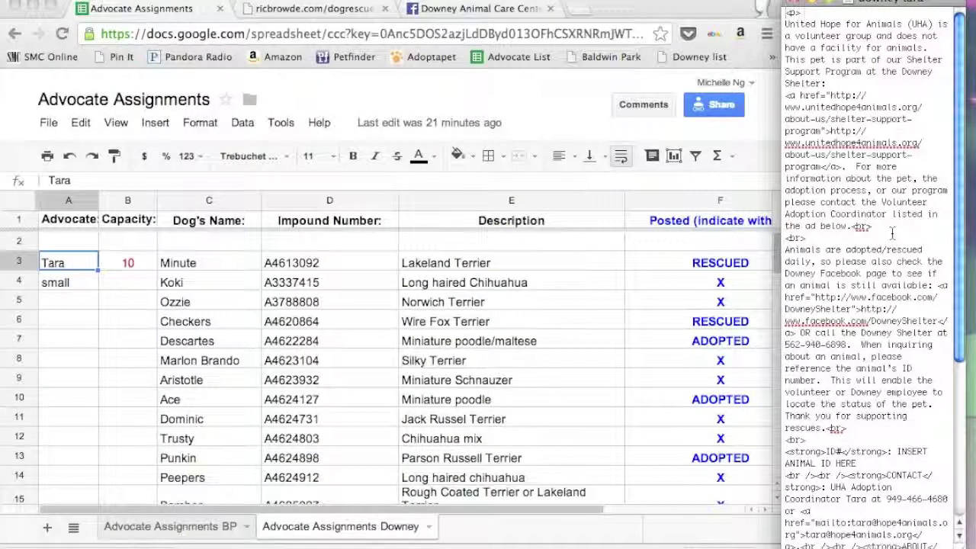
- Scroll through the template's INSERT ANIMAL ID placeholders, then return to Trusty's Facebook post
{"action": "scroll", "coordinate": [897, 234], "scroll_direction": "down", "scroll_amount": 5}
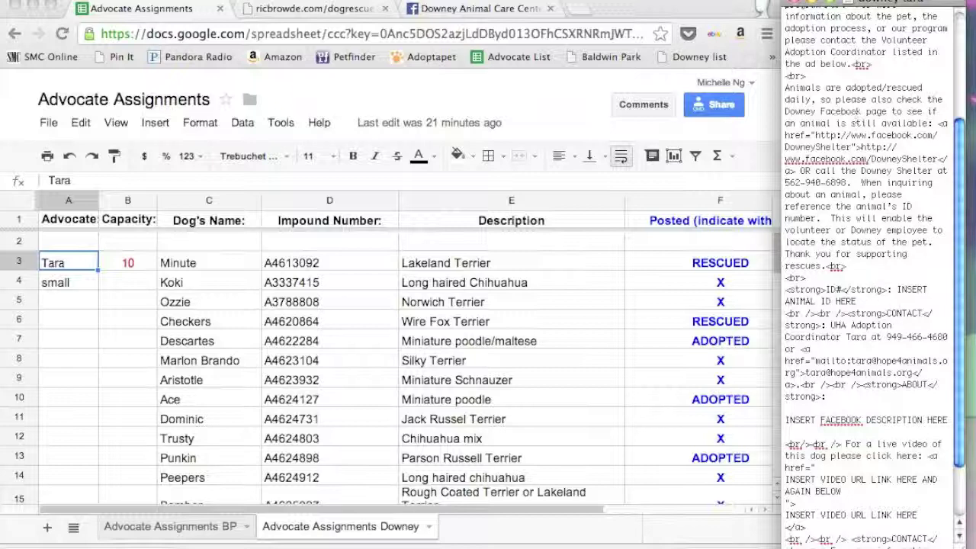
{"action": "scroll", "coordinate": [900, 265], "scroll_direction": "down", "scroll_amount": 2}
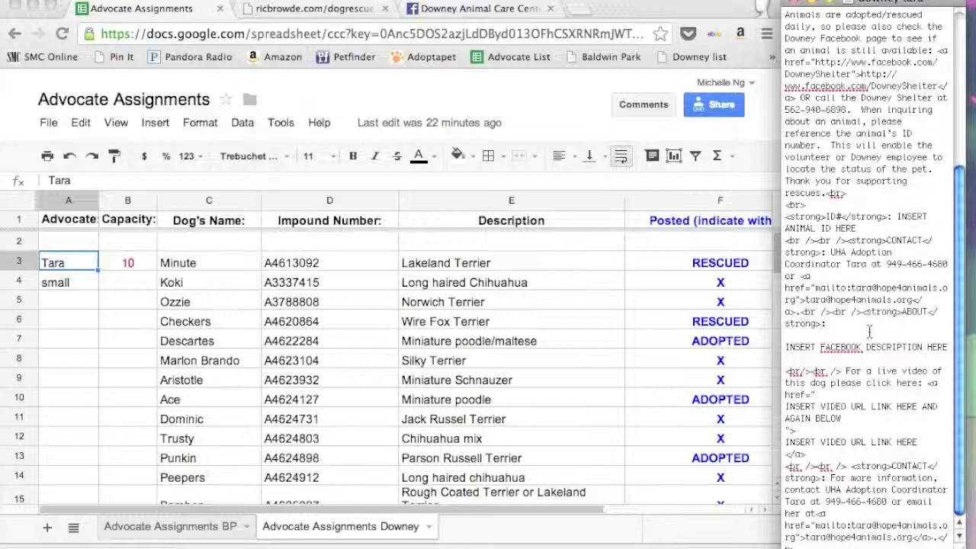
{"action": "left_click", "coordinate": [488, 9]}
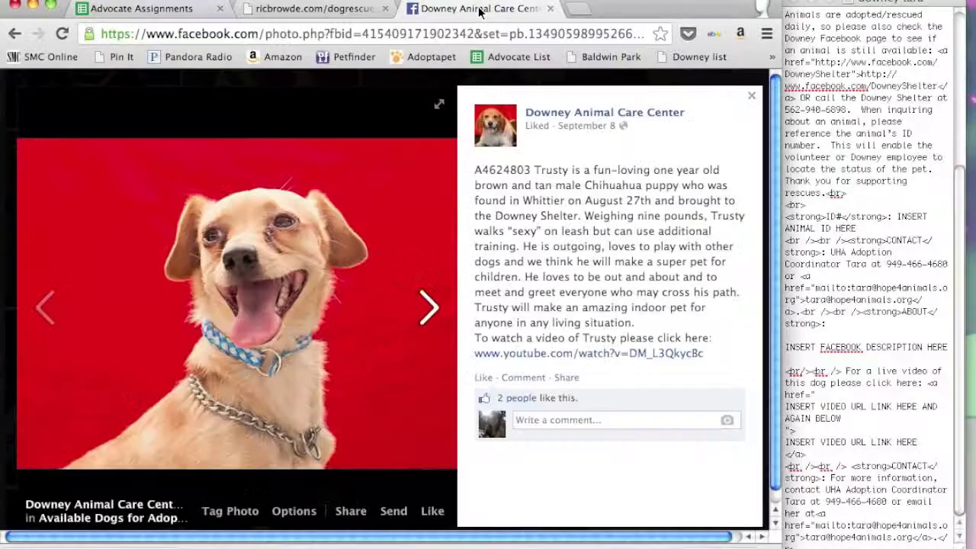
- Sign in to Petfinder Pro with the saved organization login, then open Adopt-a-Pet's Shelter Log In page
{"action": "left_click", "coordinate": [578, 8]}
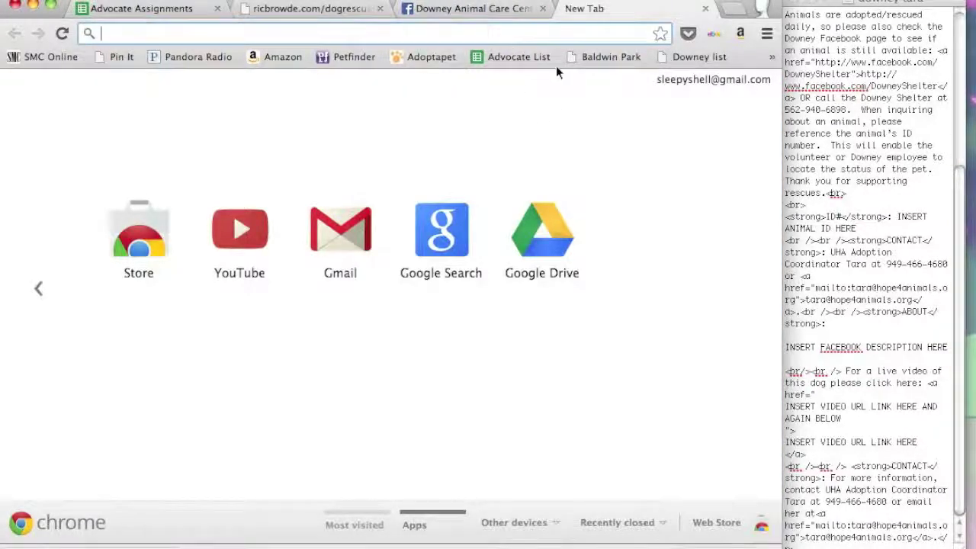
{"action": "left_click", "coordinate": [346, 56]}
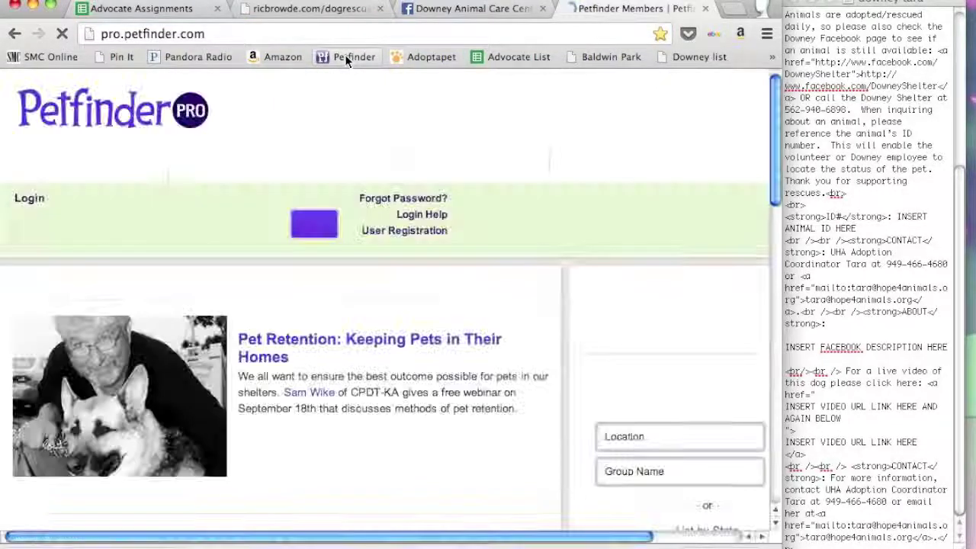
{"action": "key", "text": "super+t"}
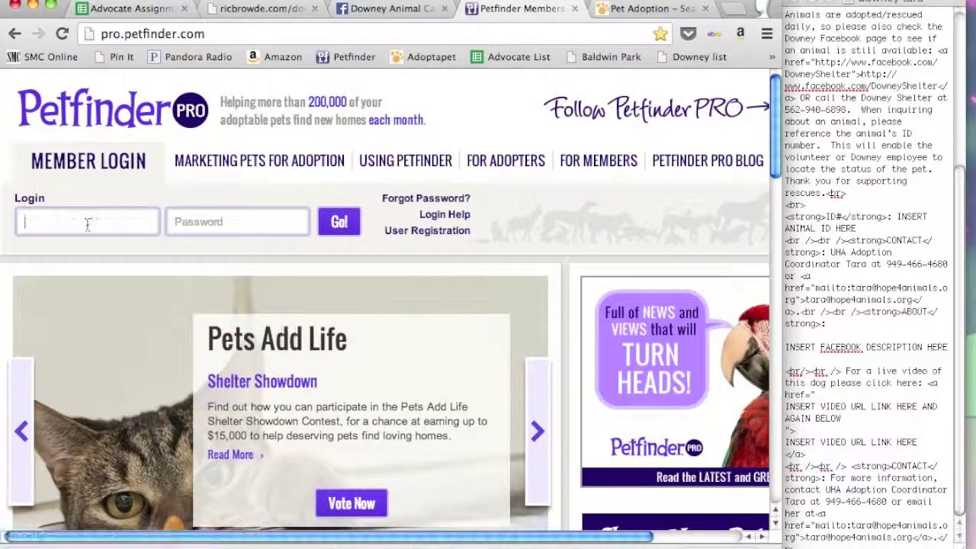
{"action": "type", "text": "CA"}
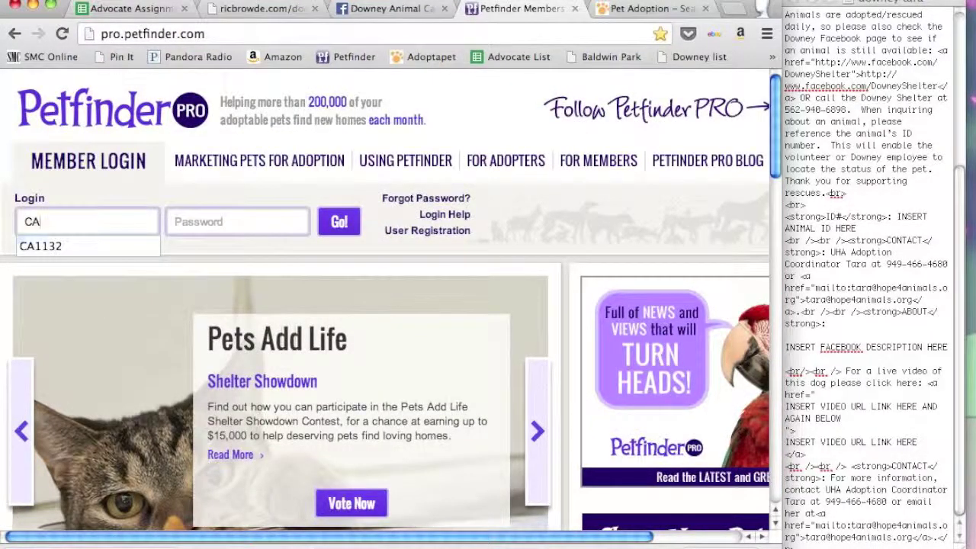
{"action": "key", "text": "Down"}
{"action": "key", "text": "Return"}
{"action": "key", "text": "Tab"}
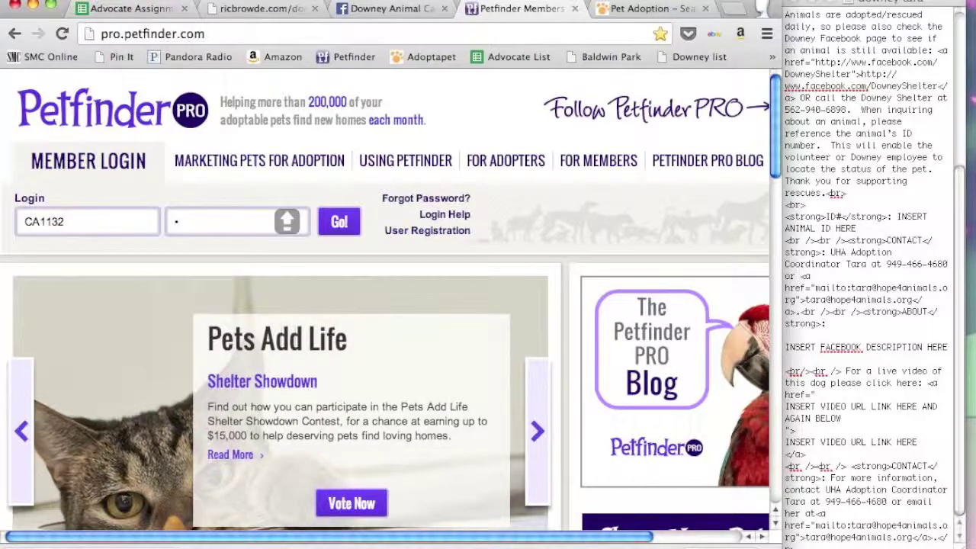
{"action": "left_click", "coordinate": [339, 221]}
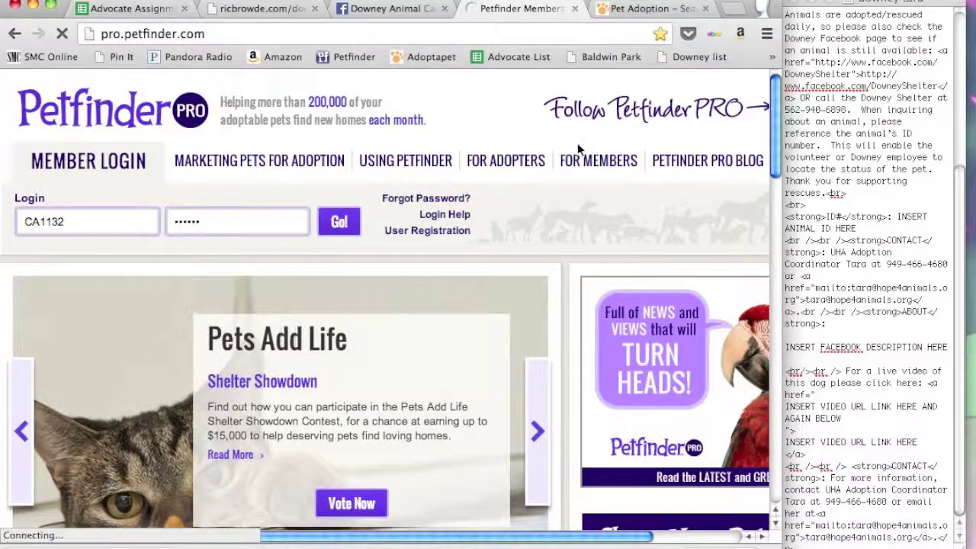
{"action": "key", "text": "ctrl+Tab"}
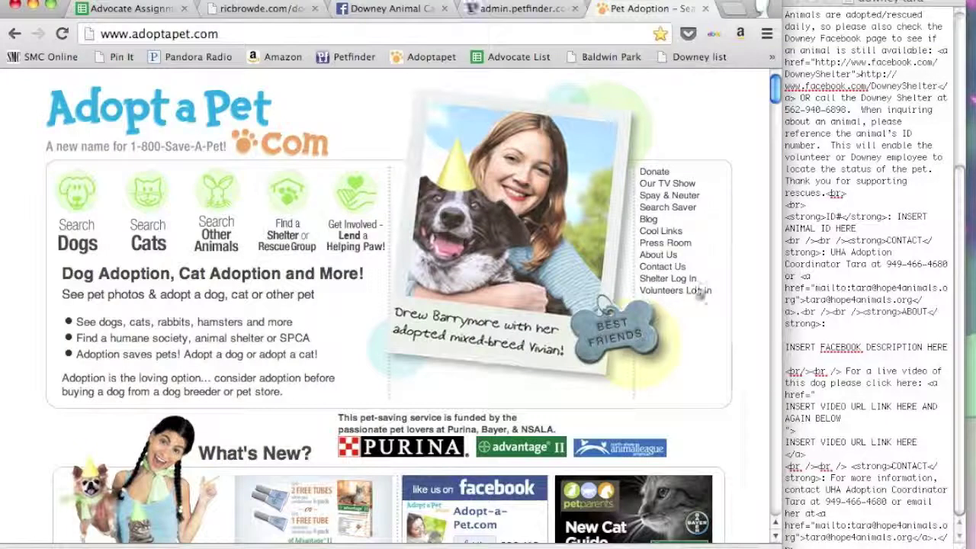
{"action": "left_click", "coordinate": [652, 278]}
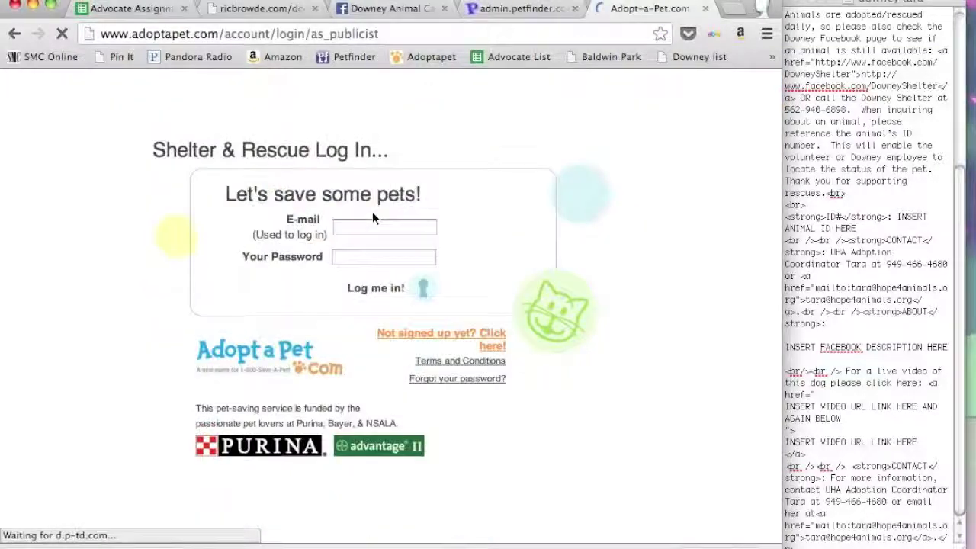
- Log in to Adopt-a-Pet with the saved shelter e-mail and password
{"action": "left_click", "coordinate": [366, 227]}
{"action": "type", "text": "jan"}
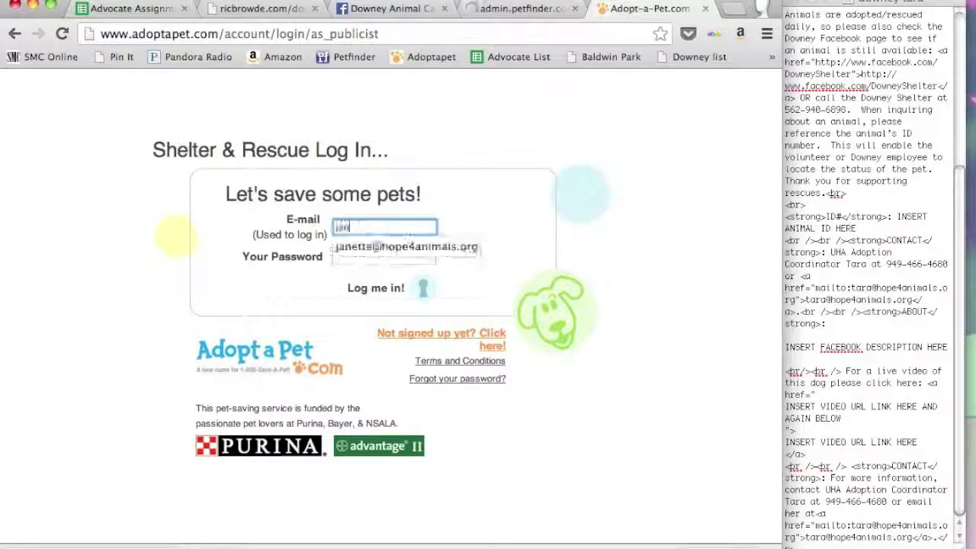
{"action": "key", "text": "Down"}
{"action": "key", "text": "Tab"}
{"action": "type", "text": "•"}
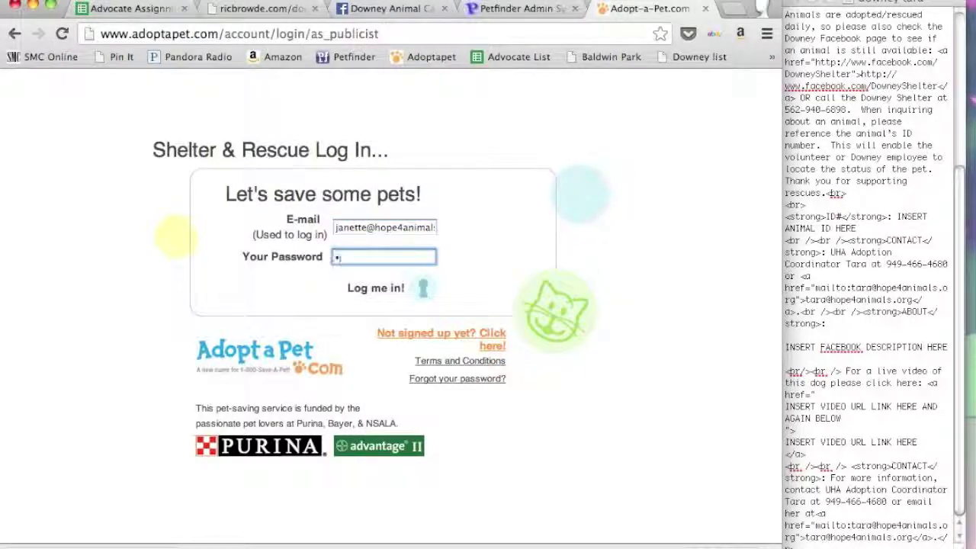
{"action": "type", "text": "••"}
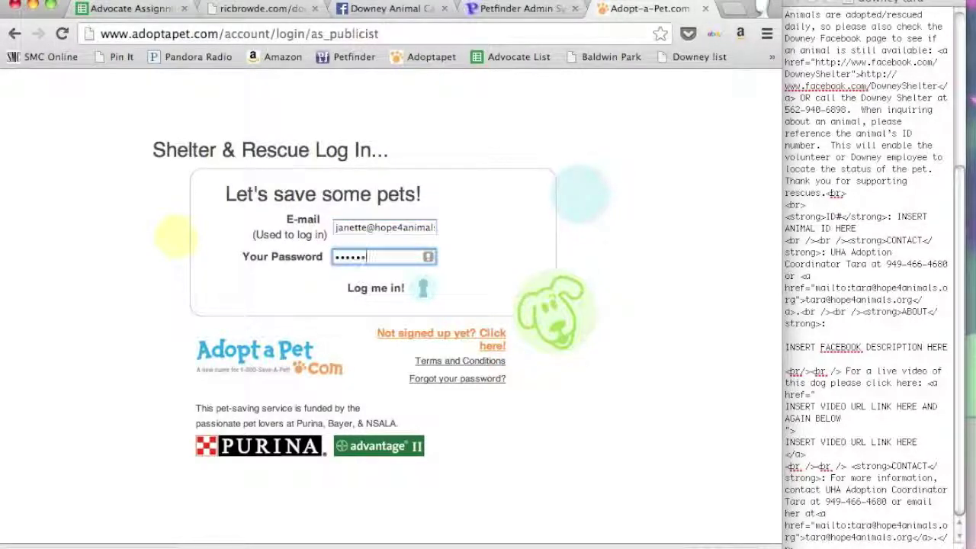
{"action": "key", "text": "Return"}
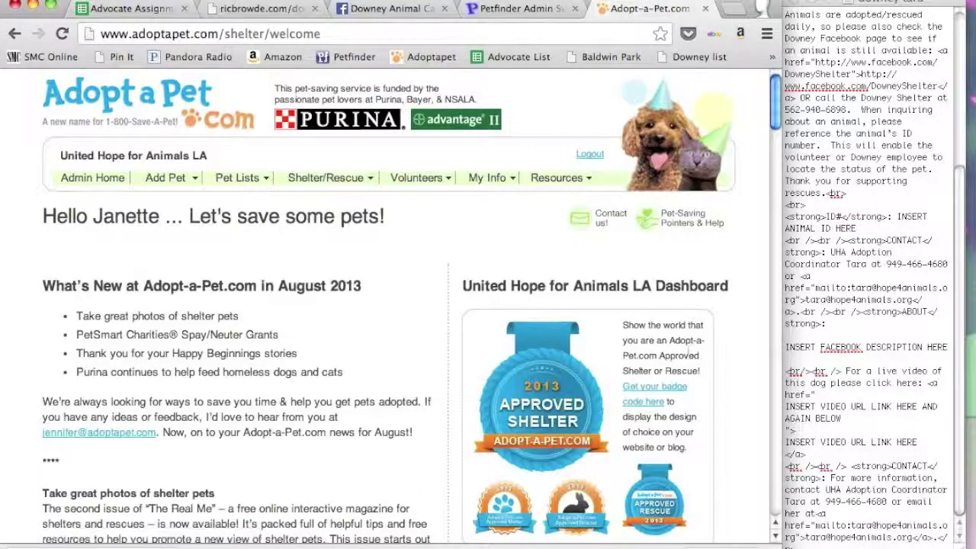
- Start a new animal entry in Petfinder admin, then return to the Adopt-a-Pet dashboard
{"action": "left_click", "coordinate": [523, 11]}
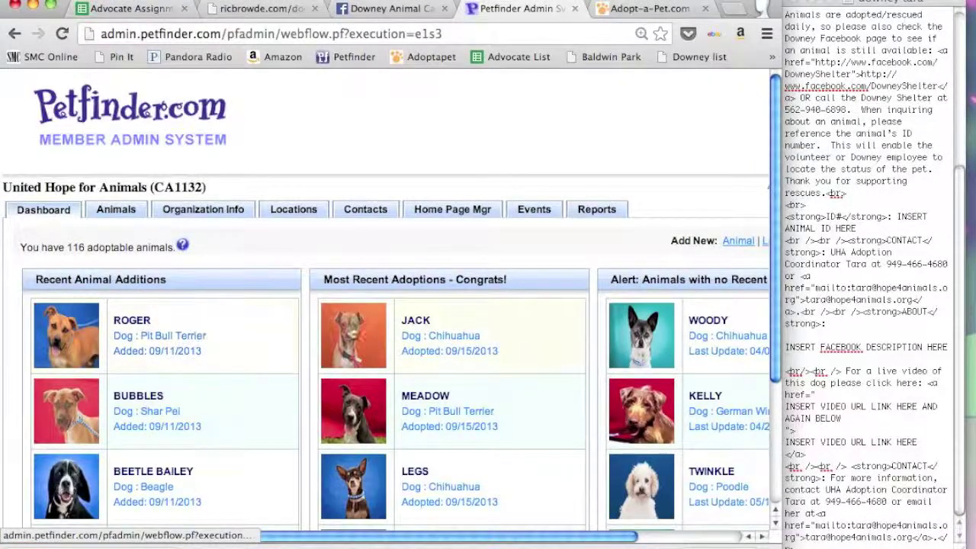
{"action": "left_click", "coordinate": [732, 244]}
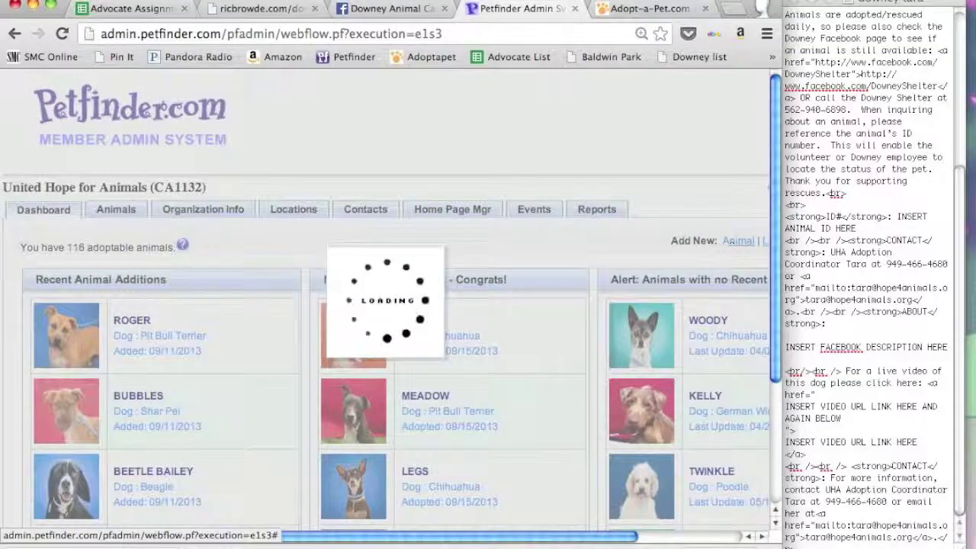
{"action": "left_click", "coordinate": [645, 9]}
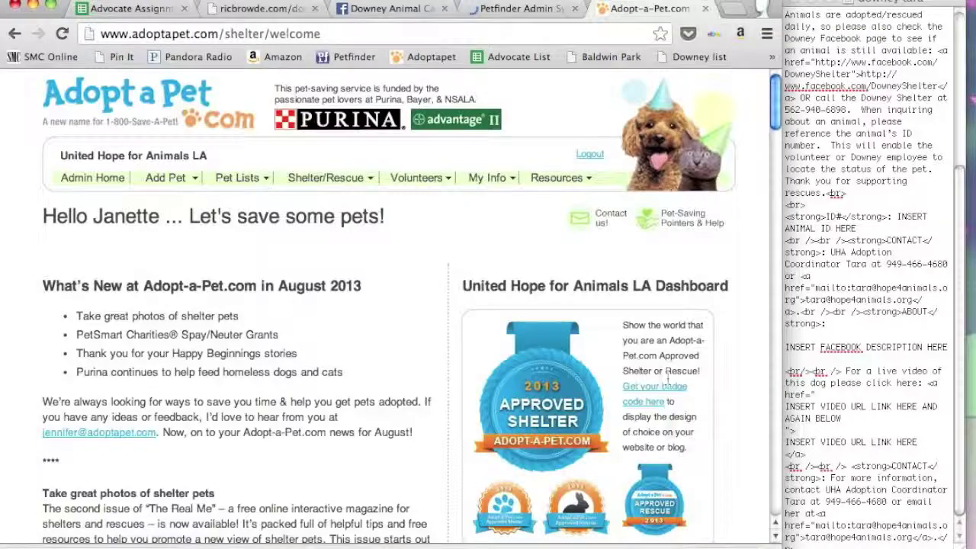
- Open Adopt-a-Pet's Add A New Dog form, glance at the assignments sheet, and return to Trusty's post
{"action": "mouse_move", "coordinate": [187, 178]}
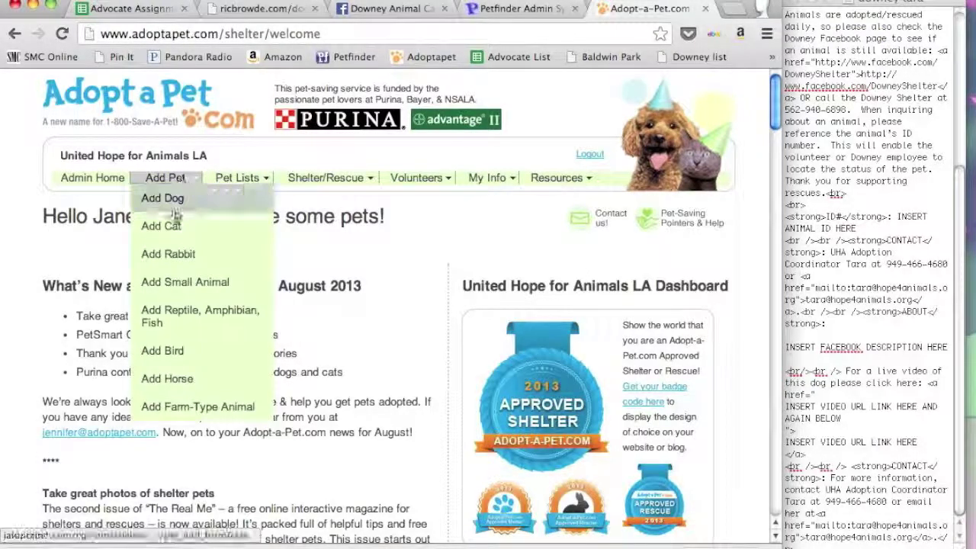
{"action": "left_click", "coordinate": [175, 207]}
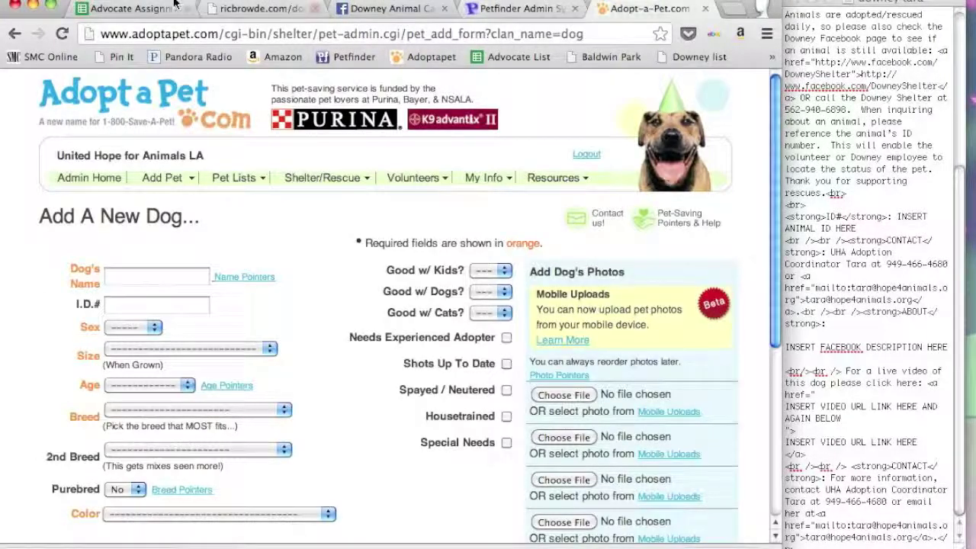
{"action": "left_click", "coordinate": [136, 10]}
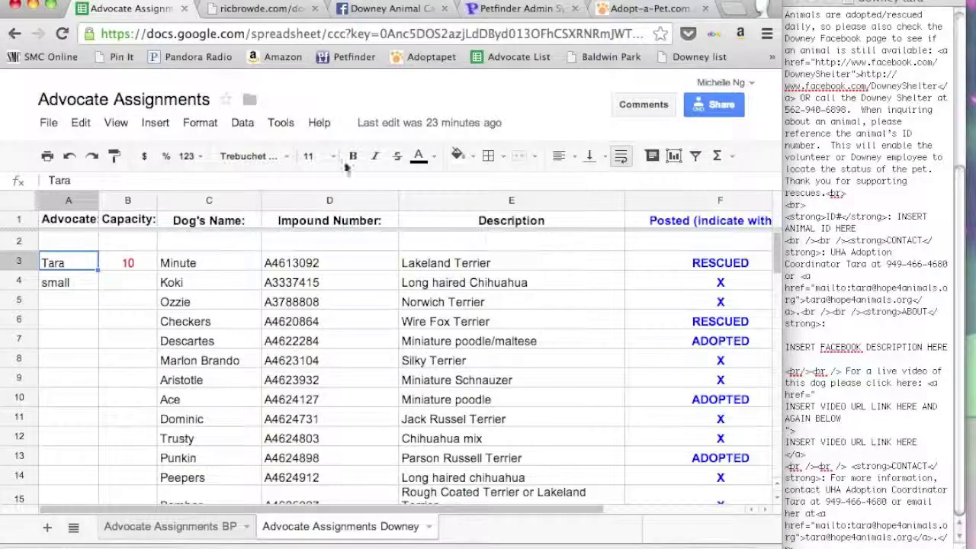
{"action": "left_click", "coordinate": [387, 10]}
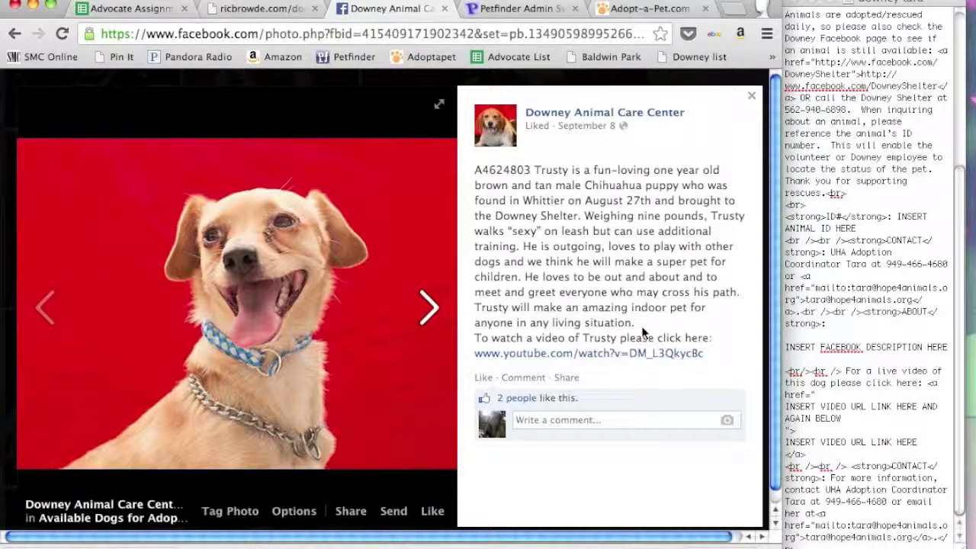
- Copy Trusty's Facebook description over the template's INSERT FACEBOOK DESCRIPTION HERE placeholder
{"action": "left_click_drag", "start_coordinate": [639, 326], "coordinate": [471, 174]}
{"action": "key", "text": "super+c"}
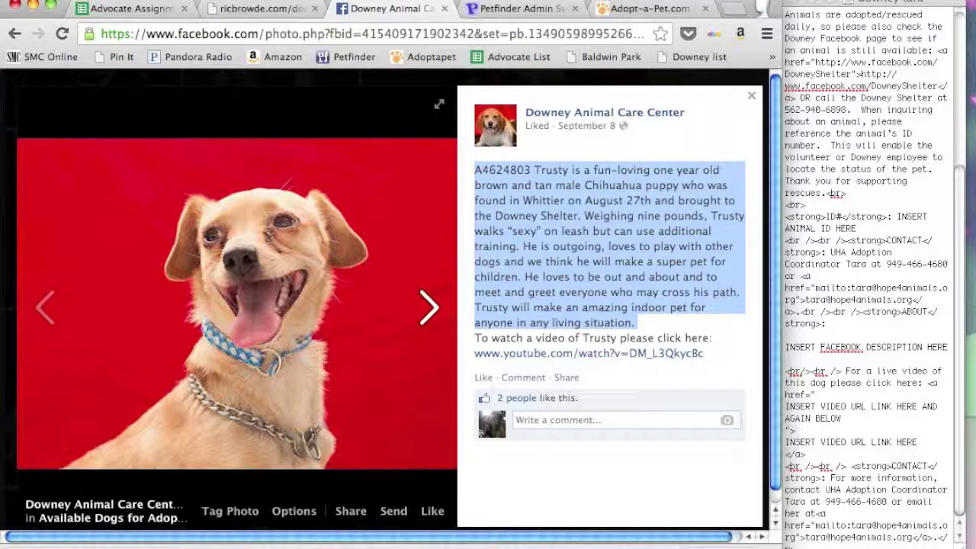
{"action": "left_click", "coordinate": [873, 294]}
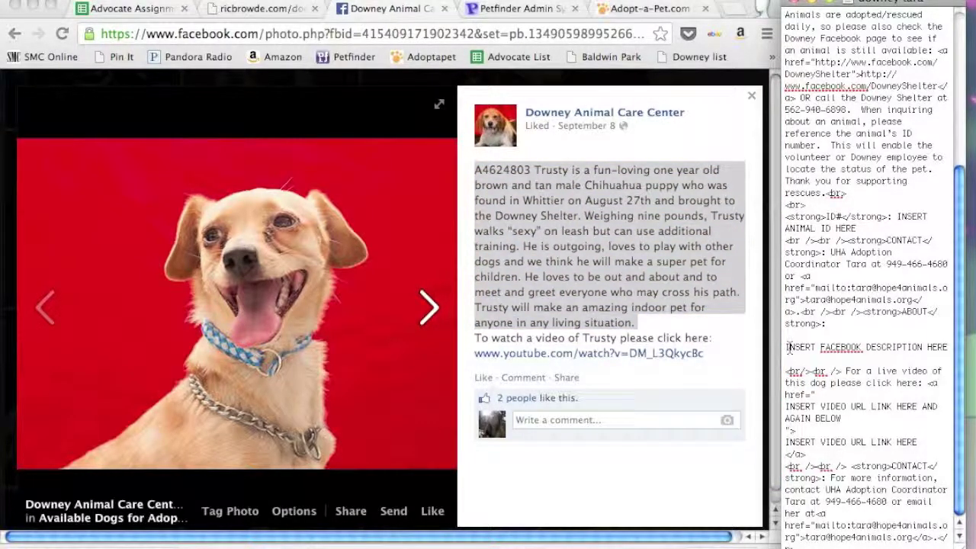
{"action": "left_click_drag", "start_coordinate": [786, 347], "coordinate": [946, 348]}
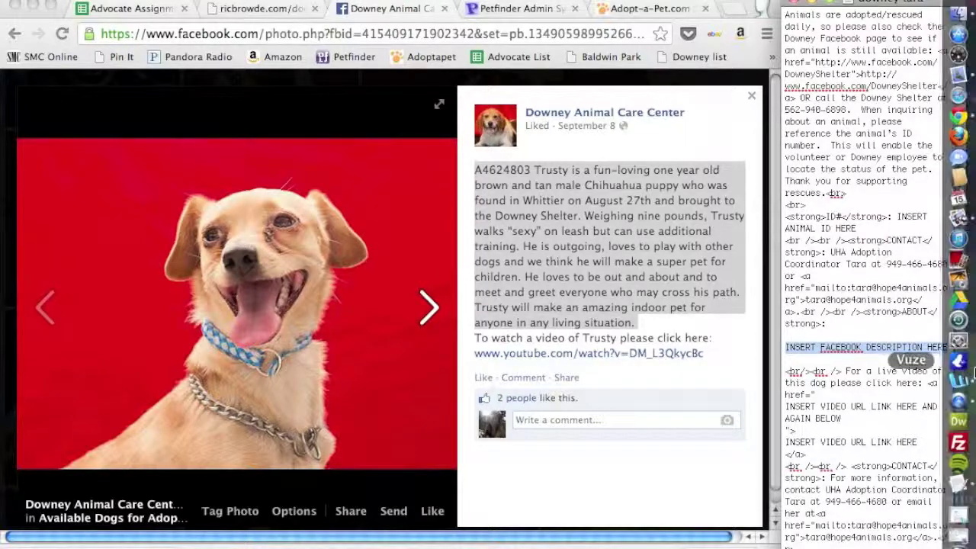
{"action": "key", "text": "super+v"}
- Cut the leading ID A4624803 from the description and paste it over INSERT ANIMAL ID HERE
{"action": "scroll", "coordinate": [864, 347], "scroll_direction": "down", "scroll_amount": 5}
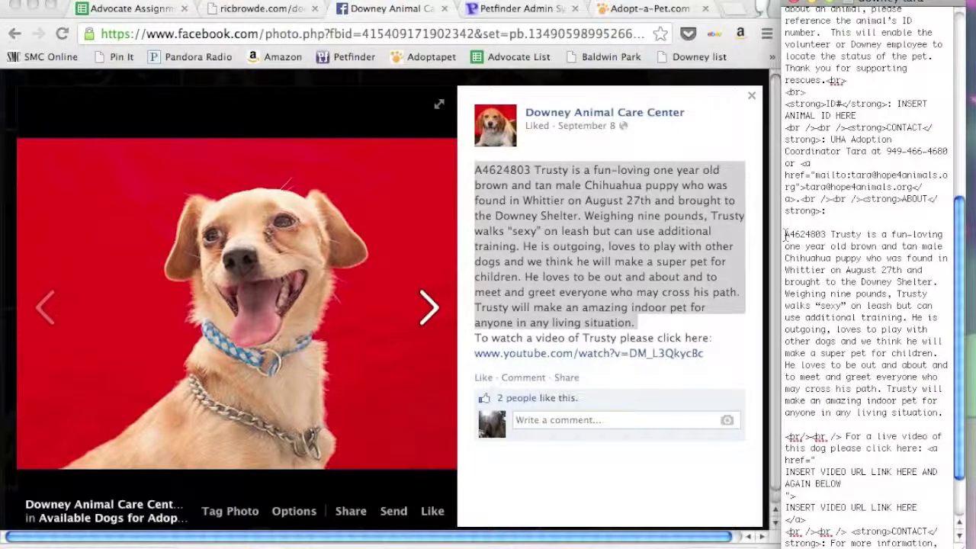
{"action": "left_click_drag", "start_coordinate": [784, 235], "coordinate": [831, 236]}
{"action": "key", "text": "super+c"}
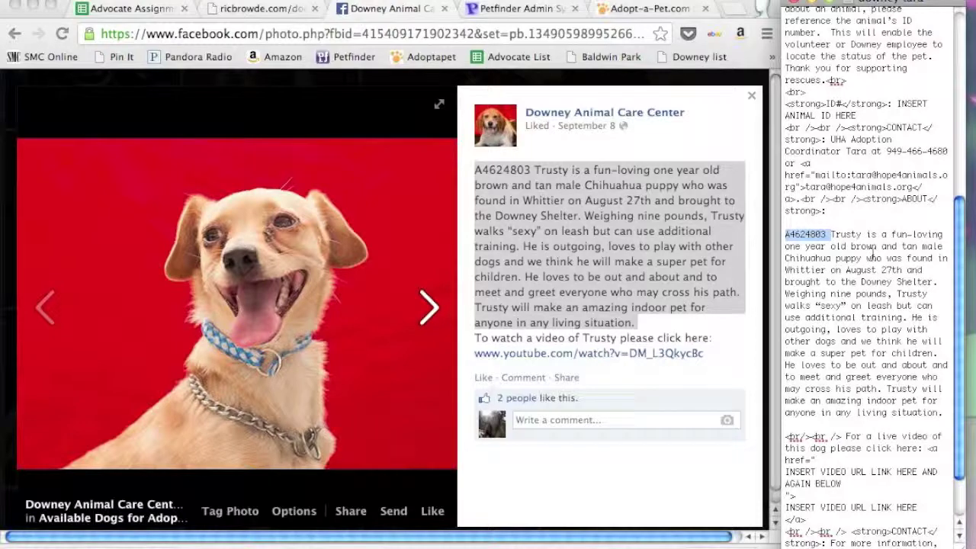
{"action": "key", "text": "BackSpace"}
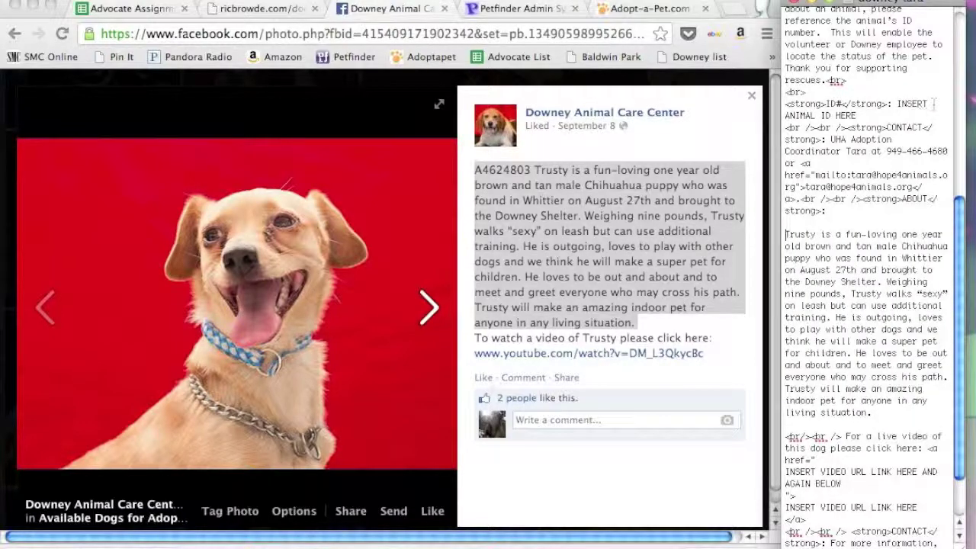
{"action": "left_click_drag", "start_coordinate": [898, 107], "coordinate": [901, 119]}
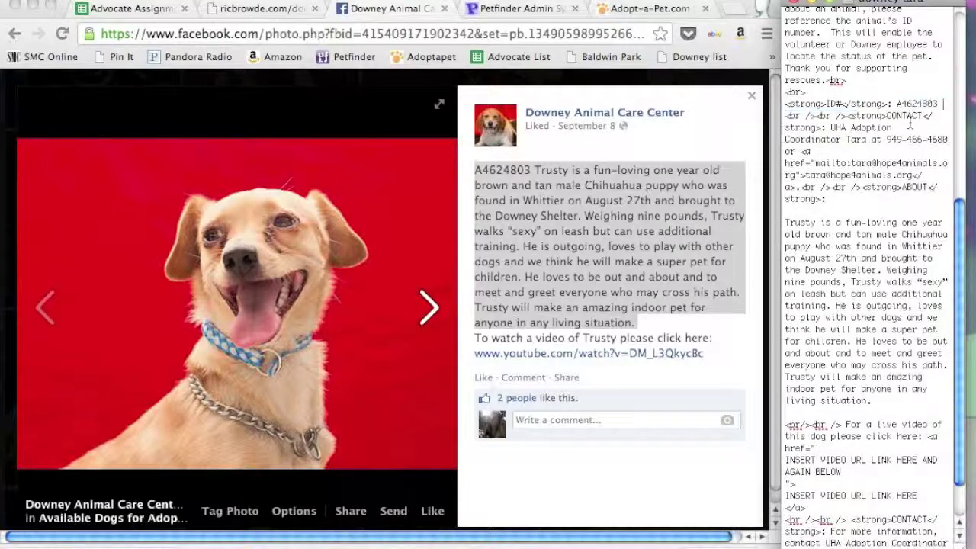
{"action": "key", "text": "super+v"}
- Enter A4624803 as the Animal ID in Petfinder's new-animal form
{"action": "left_click", "coordinate": [506, 8]}
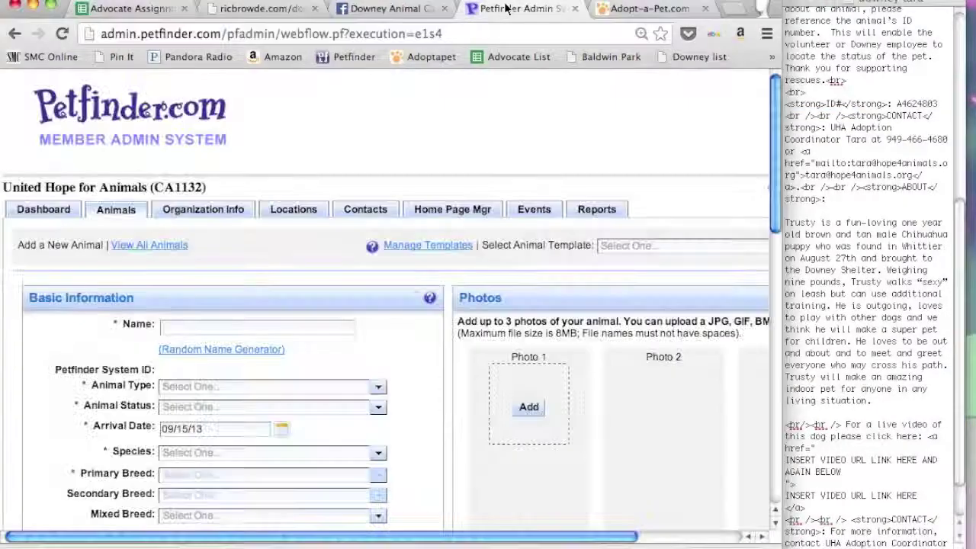
{"action": "scroll", "coordinate": [303, 374], "scroll_direction": "down", "scroll_amount": 5}
{"action": "scroll", "coordinate": [303, 374], "scroll_direction": "down", "scroll_amount": 5}
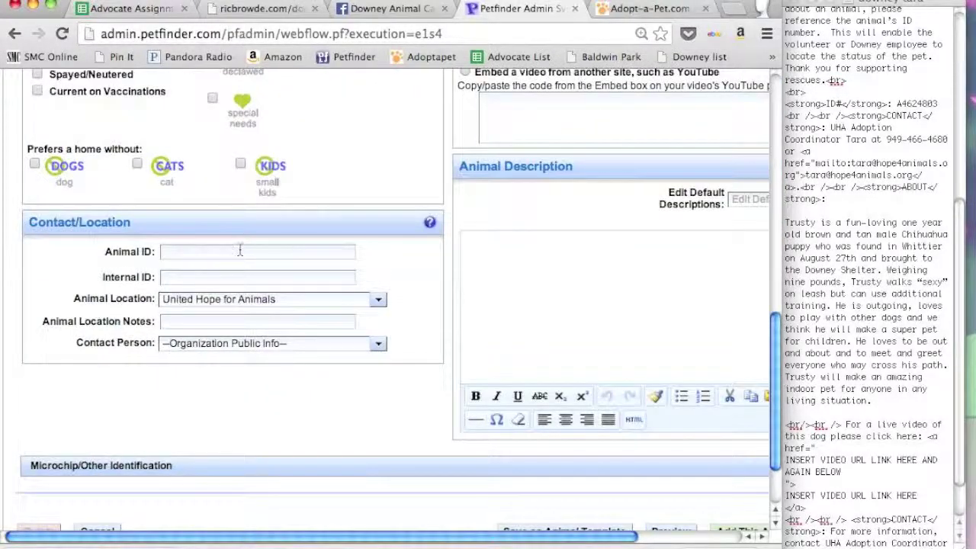
{"action": "left_click", "coordinate": [240, 251]}
{"action": "key", "text": "super+v"}
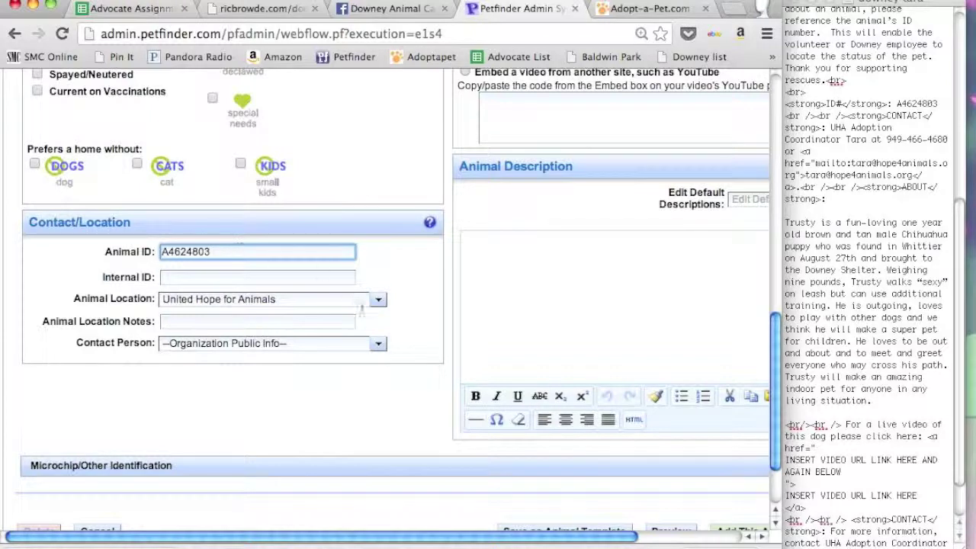
- Choose the animal's contact person and name the animal TRUSTY
{"action": "left_click", "coordinate": [378, 343]}
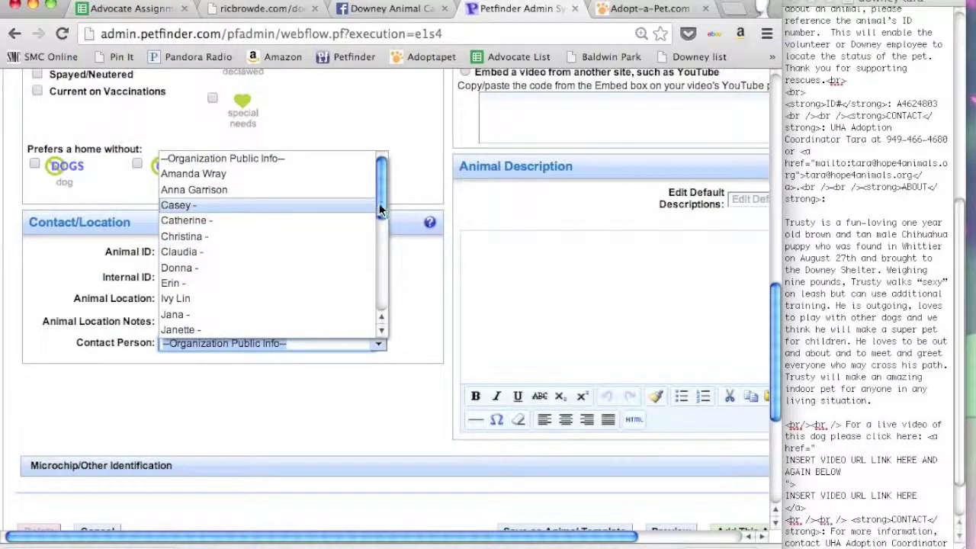
{"action": "left_click_drag", "start_coordinate": [379, 206], "coordinate": [381, 308]}
{"action": "left_click", "coordinate": [336, 282]}
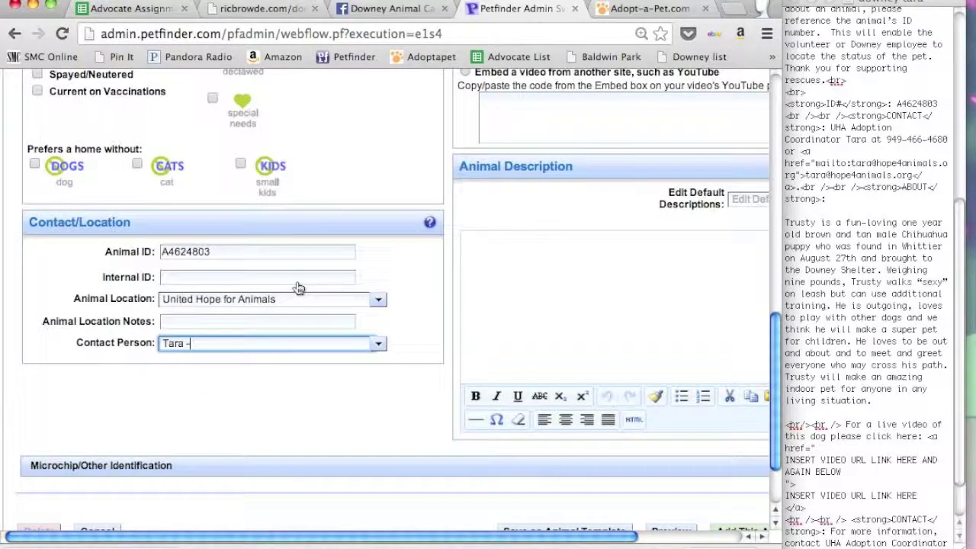
{"action": "scroll", "coordinate": [455, 305], "scroll_direction": "up", "scroll_amount": 10}
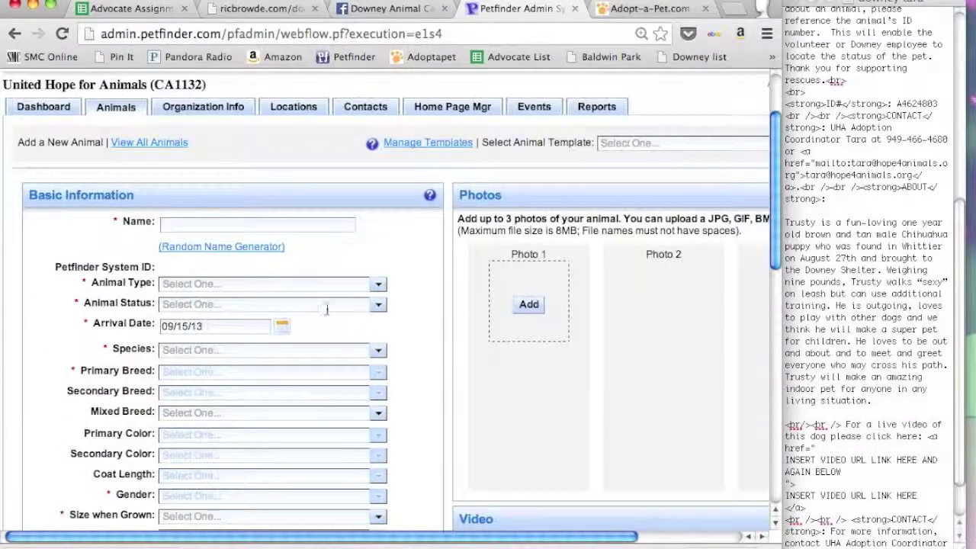
{"action": "left_click", "coordinate": [326, 223]}
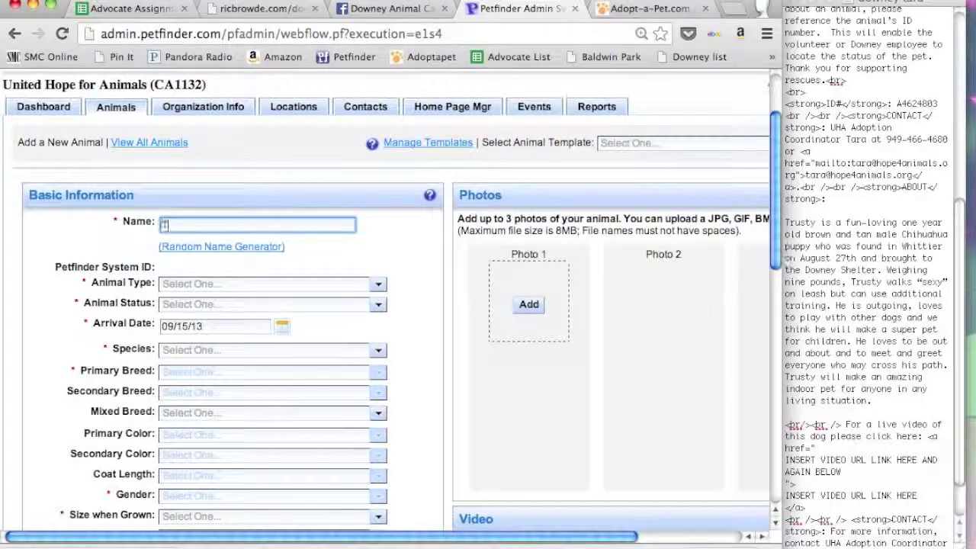
{"action": "type", "text": "TRUSTY"}
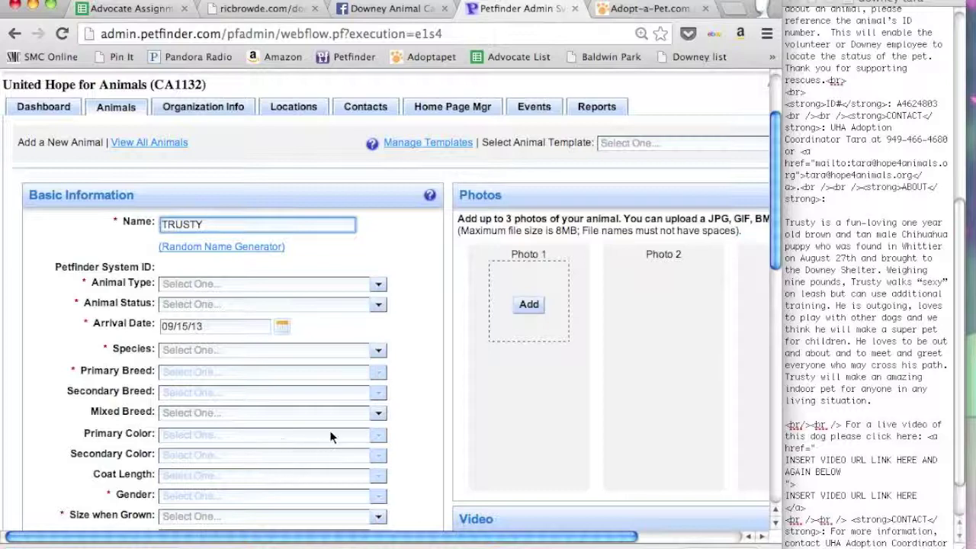
{"action": "scroll", "coordinate": [329, 430], "scroll_direction": "down", "scroll_amount": 10}
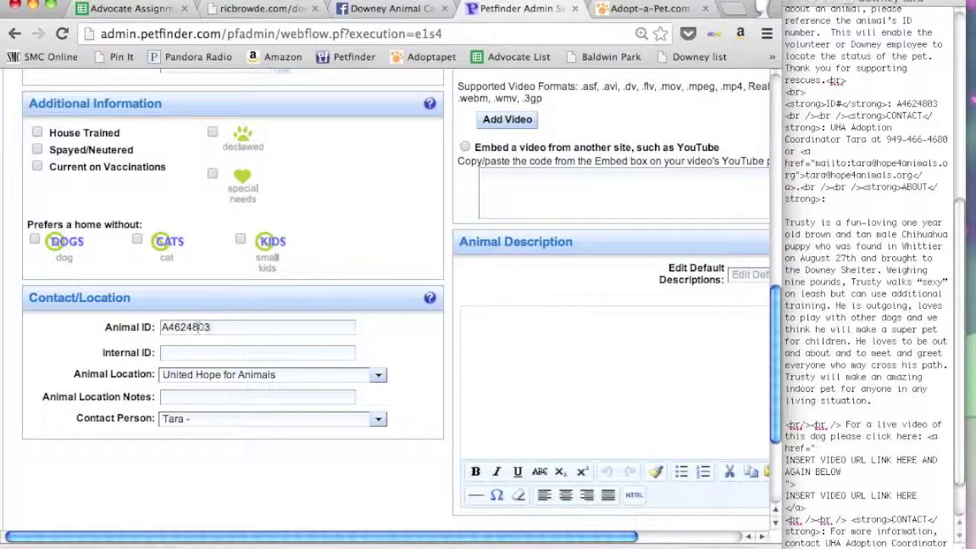
- Paste ID A4624803 into the Adopt-a-Pet dog form's I.D.# field
{"action": "left_click", "coordinate": [639, 11]}
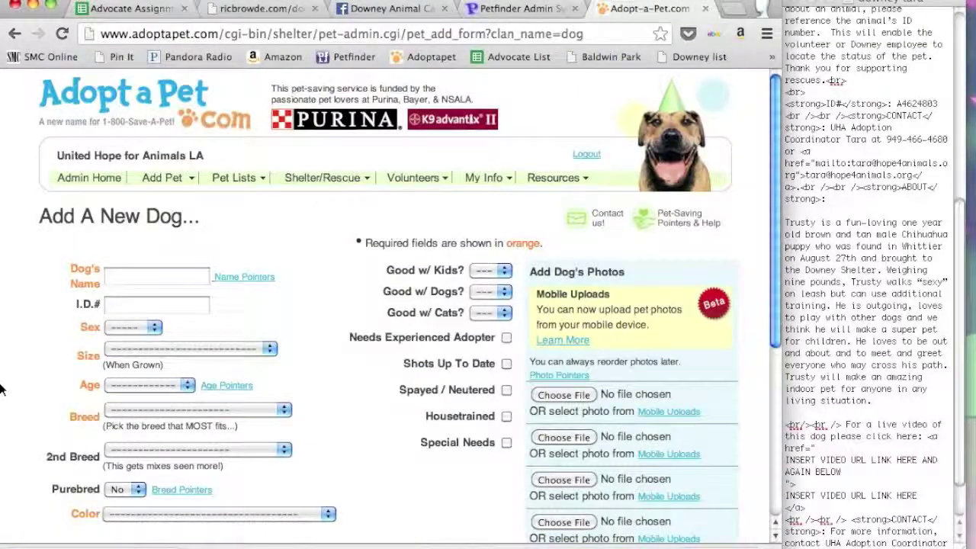
{"action": "left_click", "coordinate": [160, 307]}
{"action": "key", "text": "ctrl+v"}
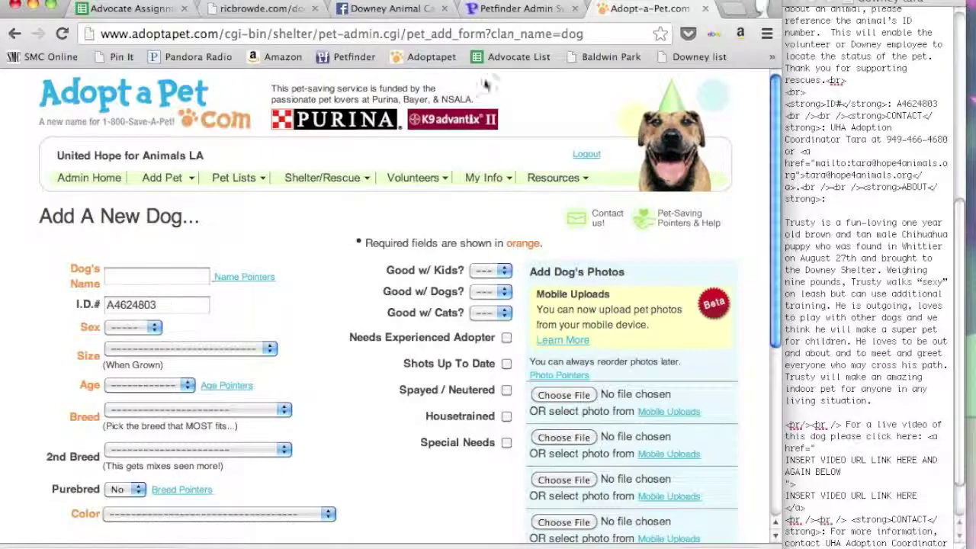
{"action": "left_click", "coordinate": [519, 11]}
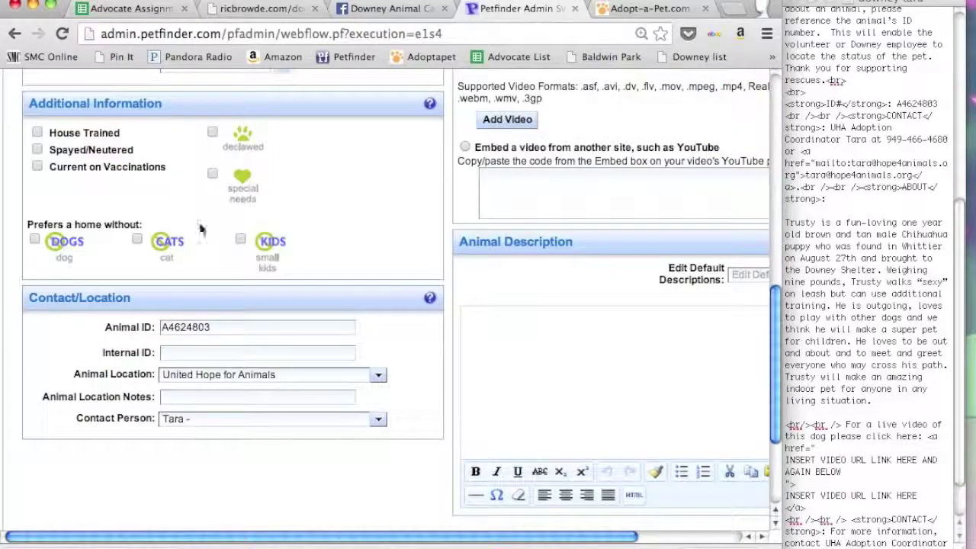
{"action": "scroll", "coordinate": [310, 294], "scroll_direction": "up", "scroll_amount": 10}
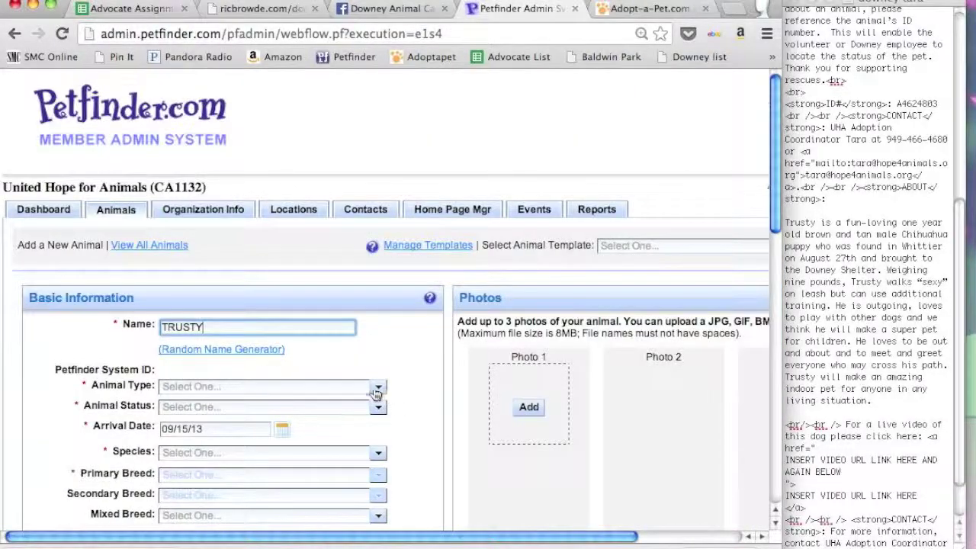
{"action": "left_click", "coordinate": [375, 388]}
- Set TRUSTY's Animal Type to Dog and Animal Status to Adoptable, then show the Advocate Assignments sheet
{"action": "left_click", "coordinate": [294, 289]}
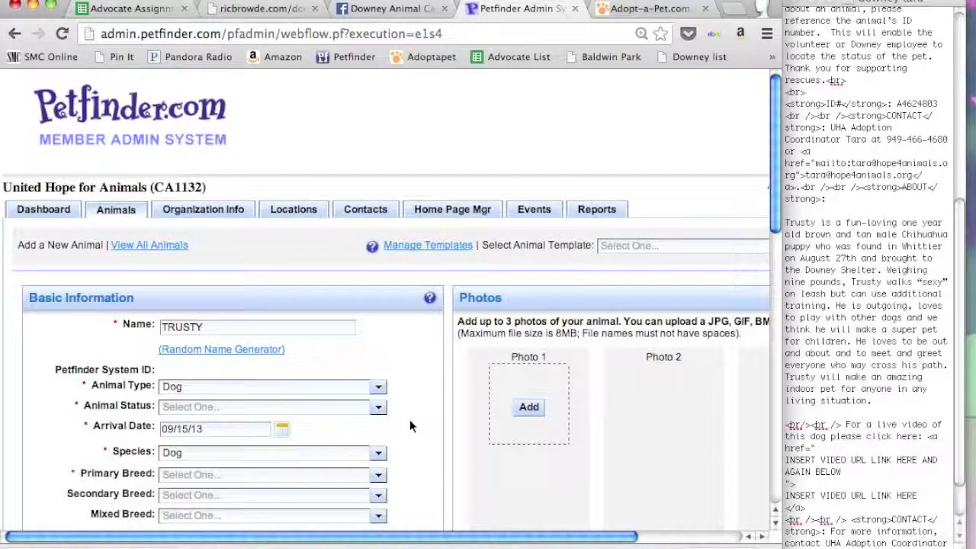
{"action": "left_click", "coordinate": [378, 407]}
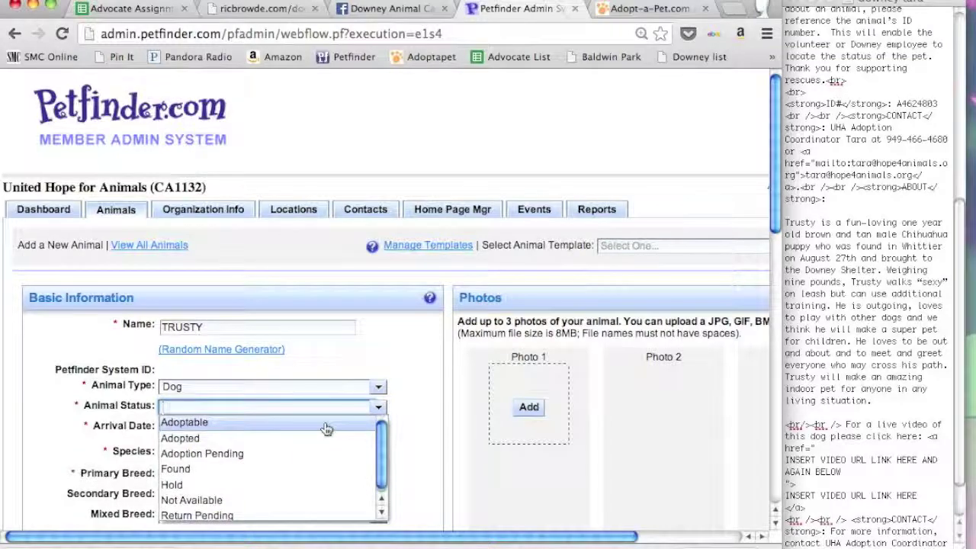
{"action": "left_click", "coordinate": [326, 423]}
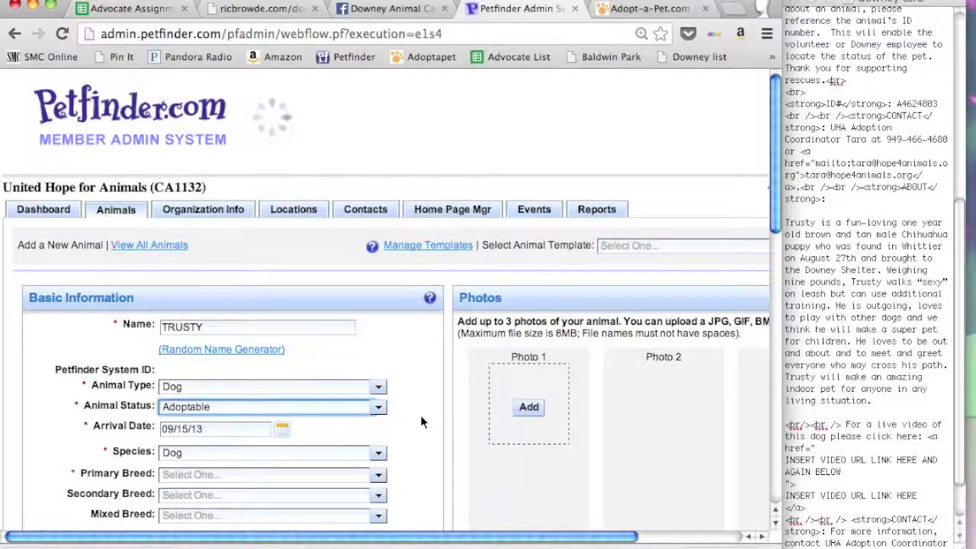
{"action": "scroll", "coordinate": [420, 415], "scroll_direction": "down", "scroll_amount": 5}
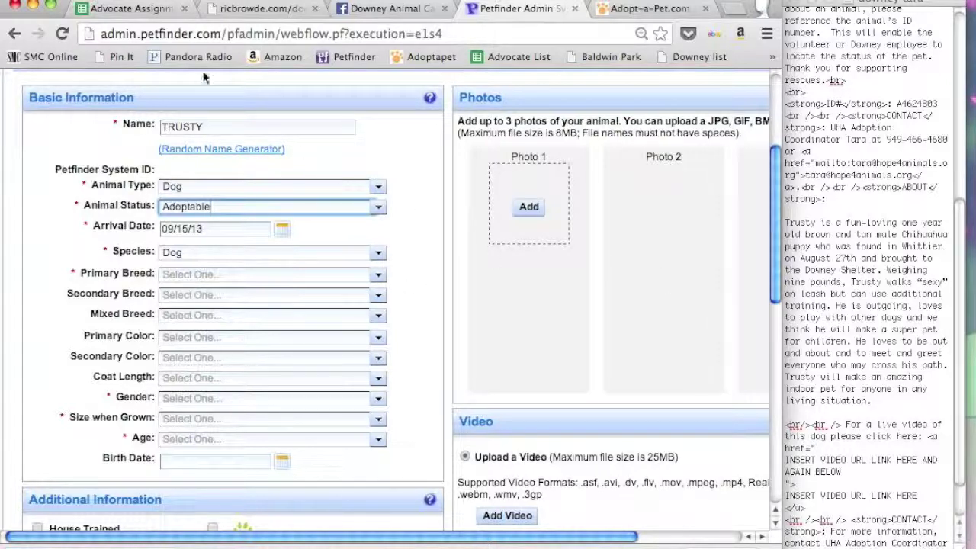
{"action": "left_click", "coordinate": [146, 11]}
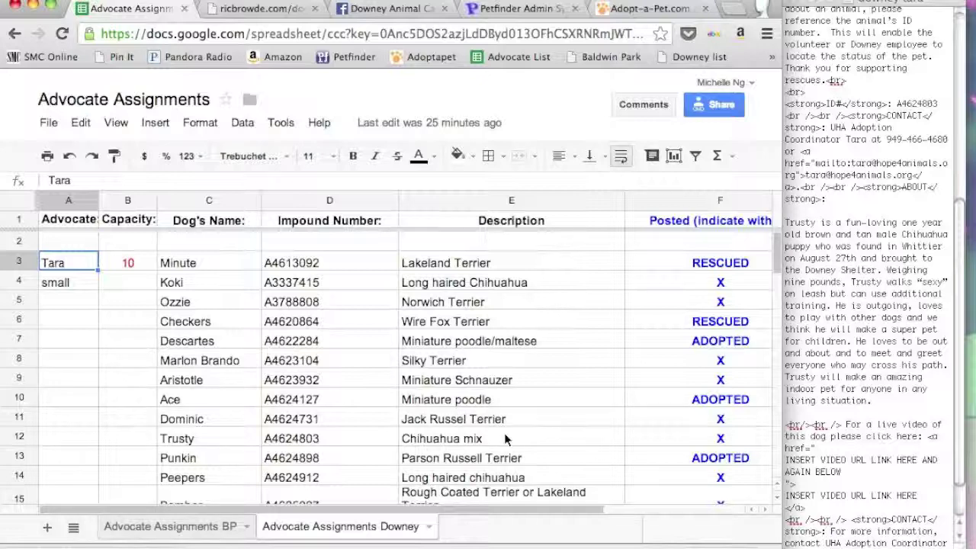
{"action": "scroll", "coordinate": [504, 432], "scroll_direction": "down", "scroll_amount": 2}
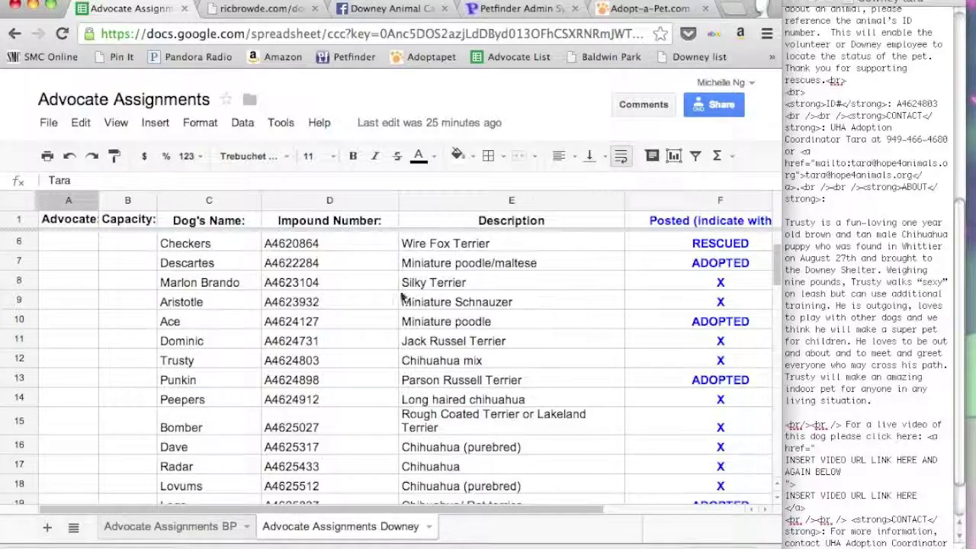
- Read a dog's breed description cell, then return to Trusty's Facebook post
{"action": "left_click", "coordinate": [452, 342]}
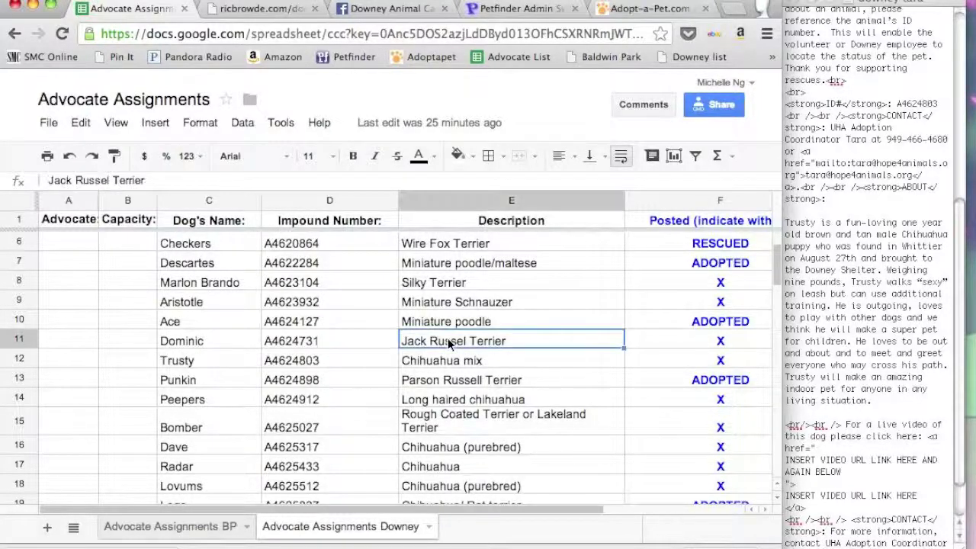
{"action": "left_click", "coordinate": [369, 11]}
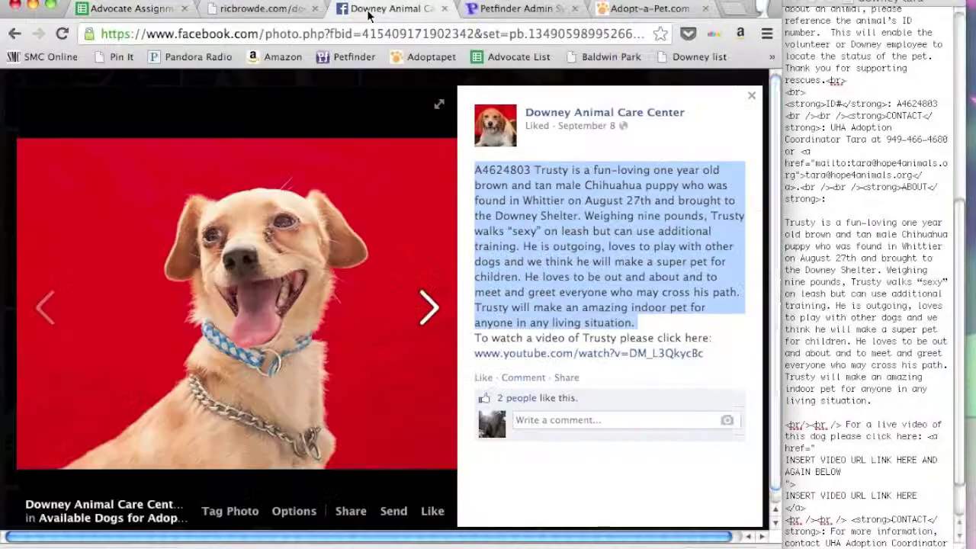
- Set primary breed Chihuahua, colours Brown or Chocolate and Yellow, Tan, Blond or Fawn
{"action": "left_click", "coordinate": [507, 12]}
{"action": "left_click", "coordinate": [379, 276]}
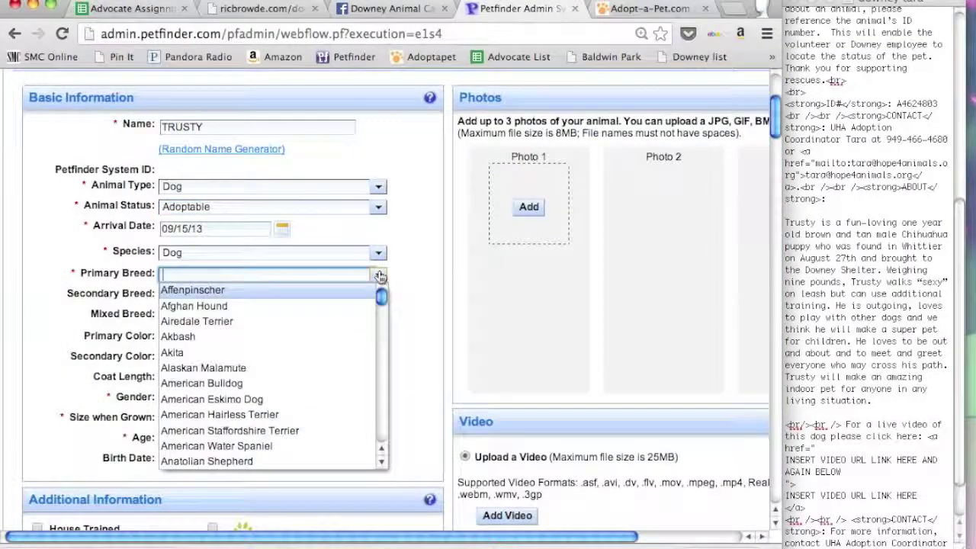
{"action": "key", "text": "c"}
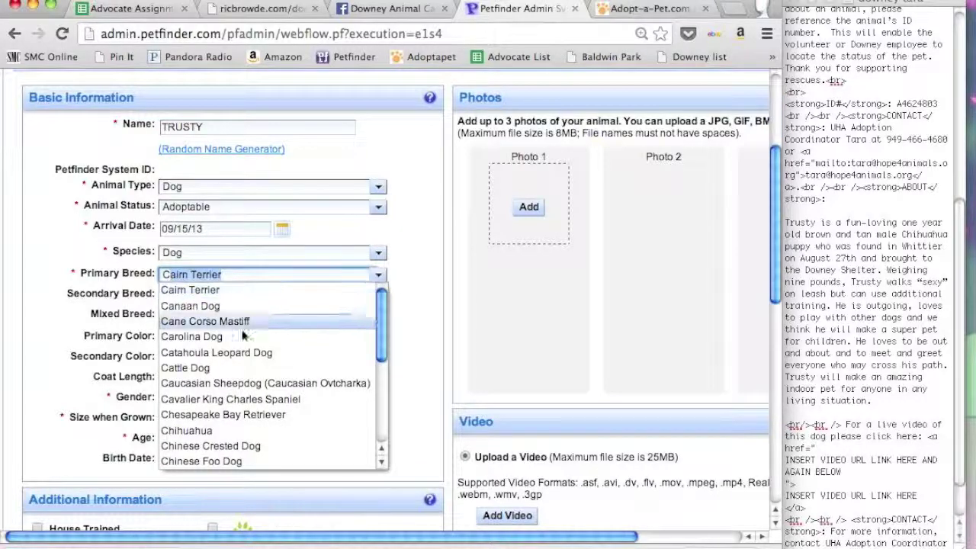
{"action": "left_click", "coordinate": [213, 431]}
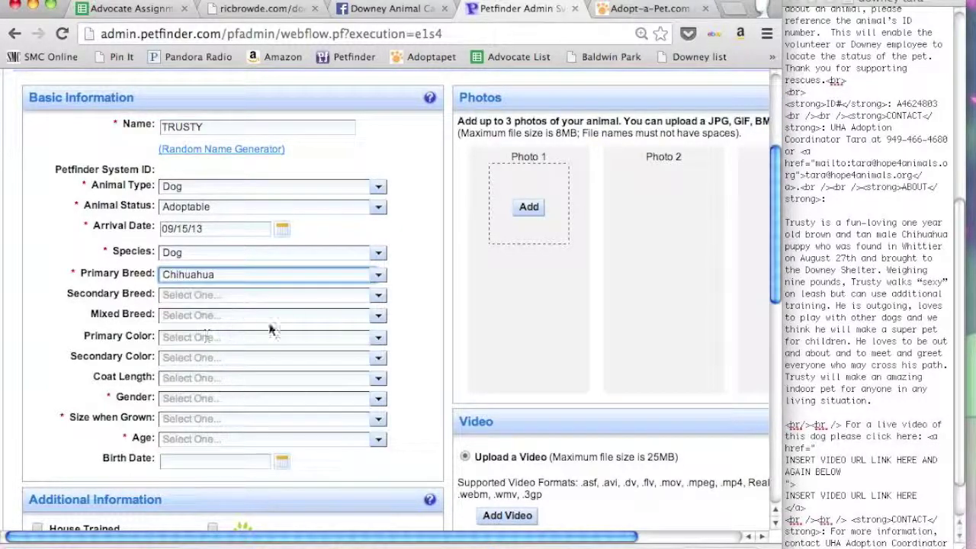
{"action": "left_click", "coordinate": [376, 338]}
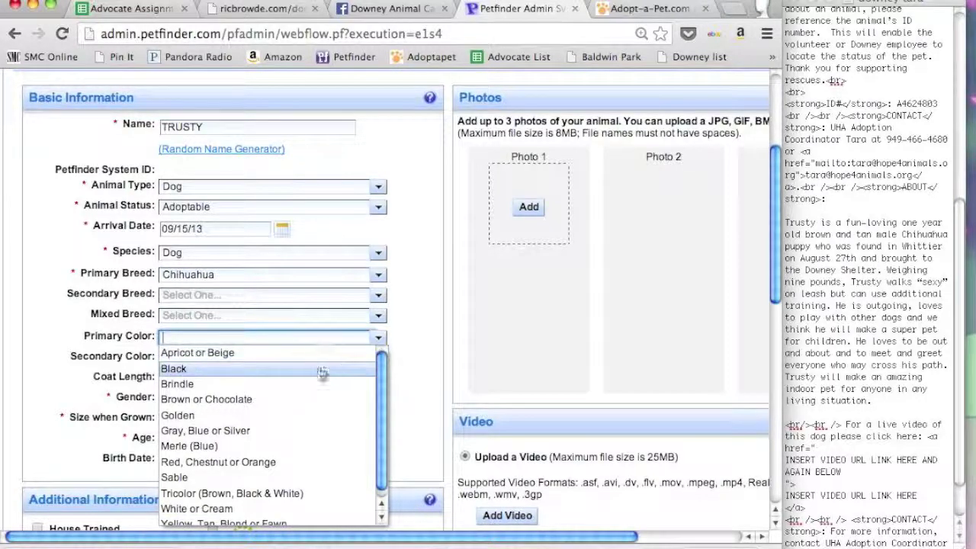
{"action": "left_click", "coordinate": [324, 399]}
{"action": "left_click", "coordinate": [377, 359]}
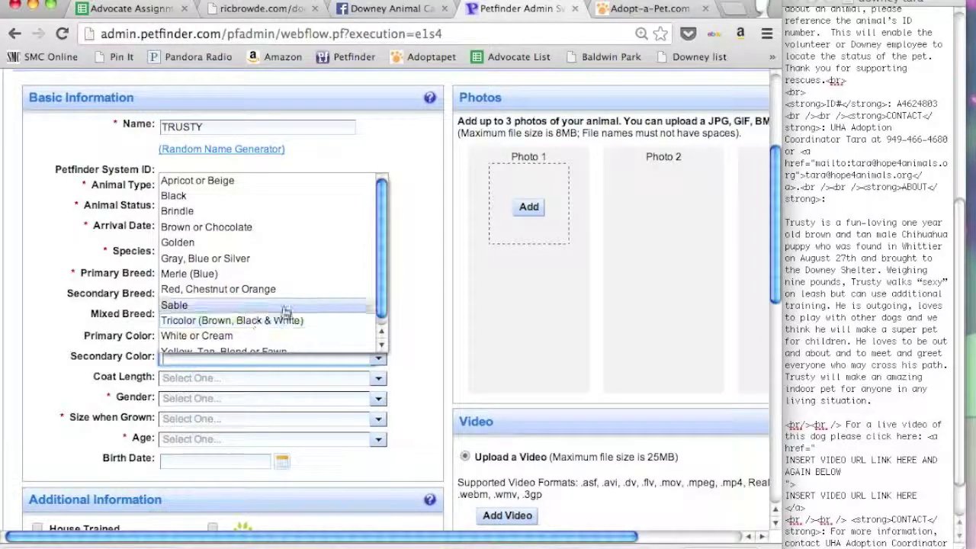
{"action": "scroll", "coordinate": [283, 317], "scroll_direction": "down", "scroll_amount": 2}
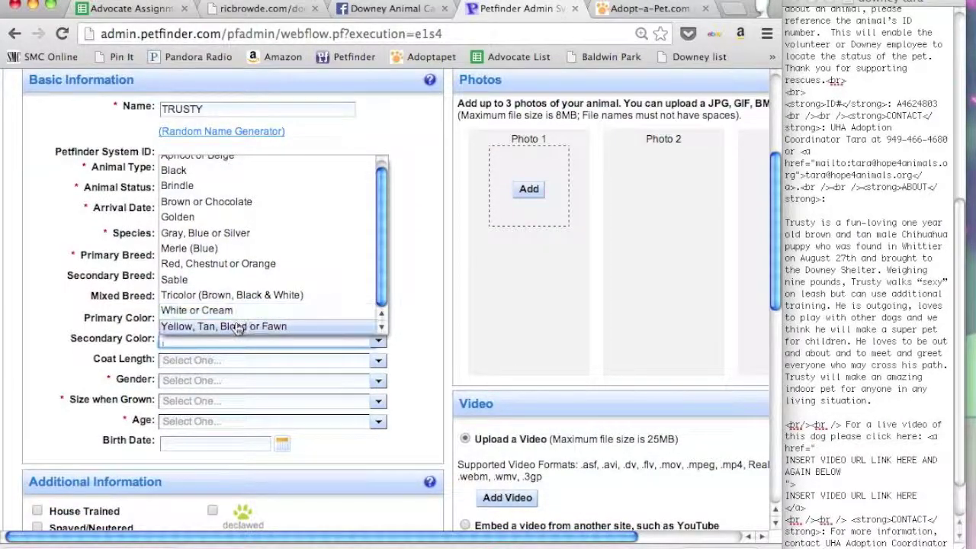
{"action": "left_click", "coordinate": [282, 326]}
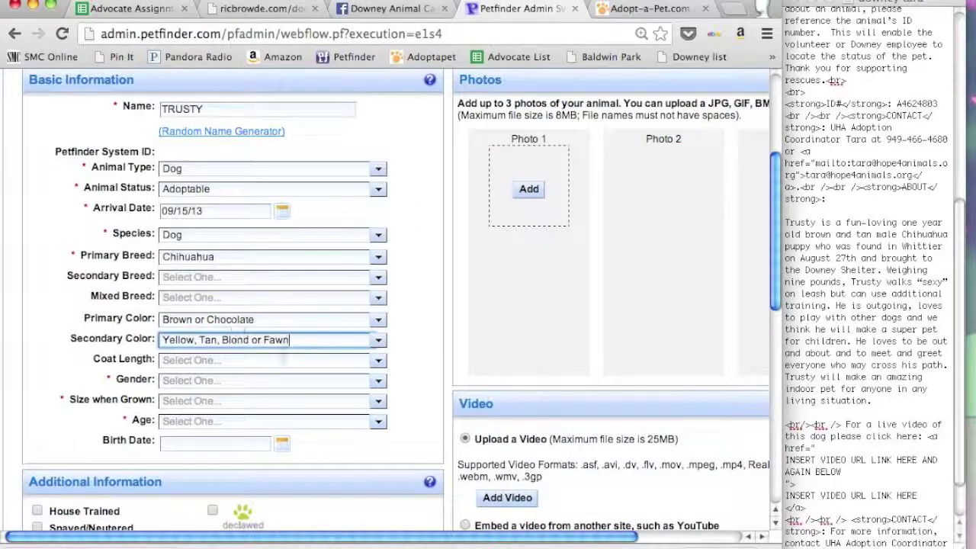
- Set gender Male, grown size Small, age Young, and mark TRUSTY spayed/neutered
{"action": "left_click", "coordinate": [377, 383]}
{"action": "left_click", "coordinate": [283, 413]}
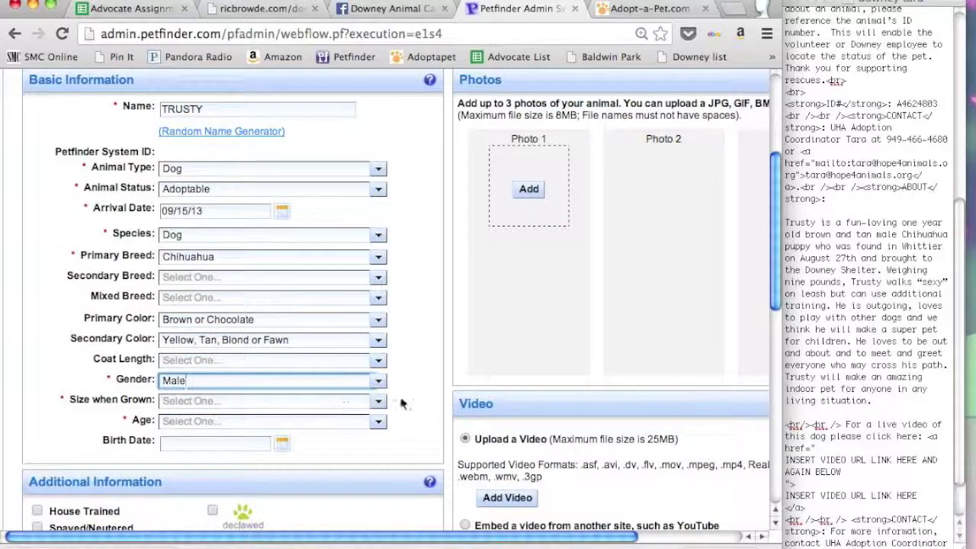
{"action": "left_click", "coordinate": [377, 401]}
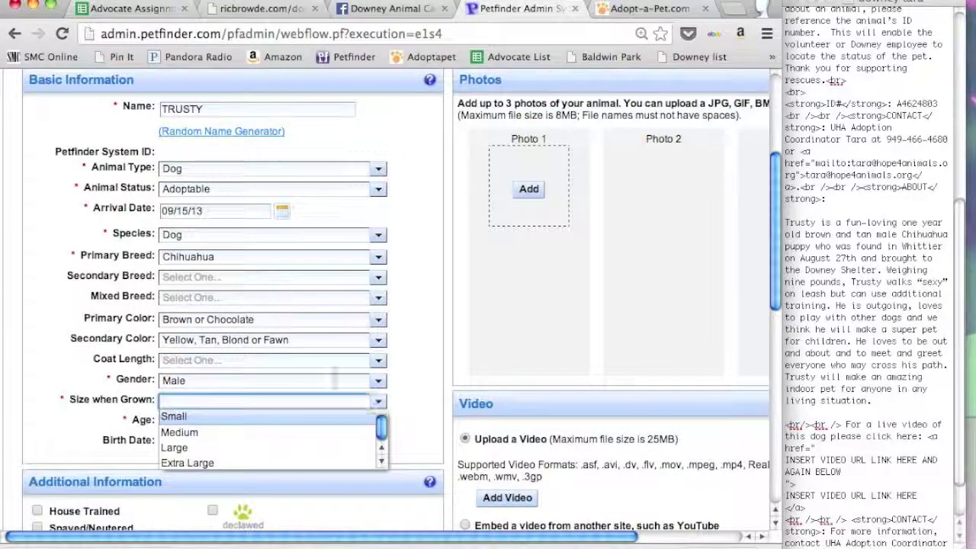
{"action": "left_click", "coordinate": [268, 419]}
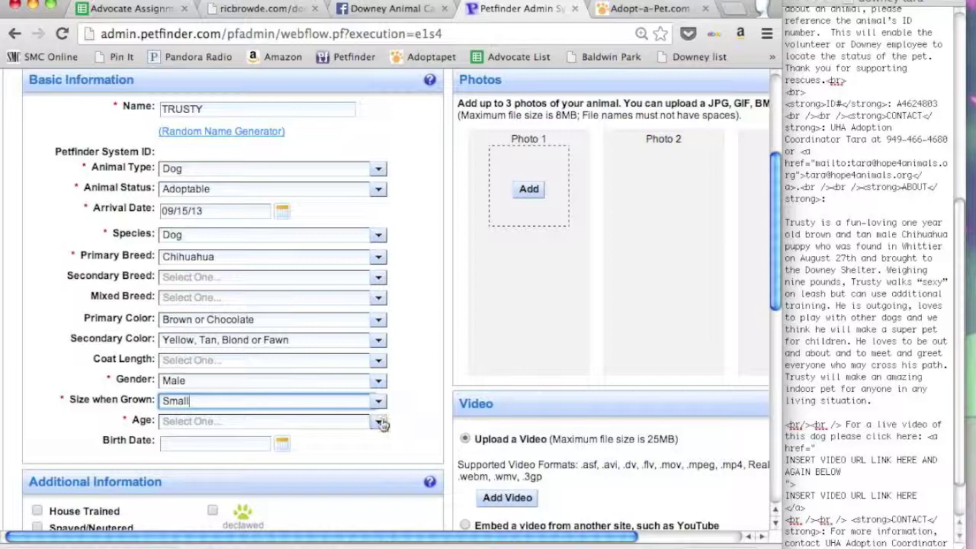
{"action": "left_click", "coordinate": [380, 424]}
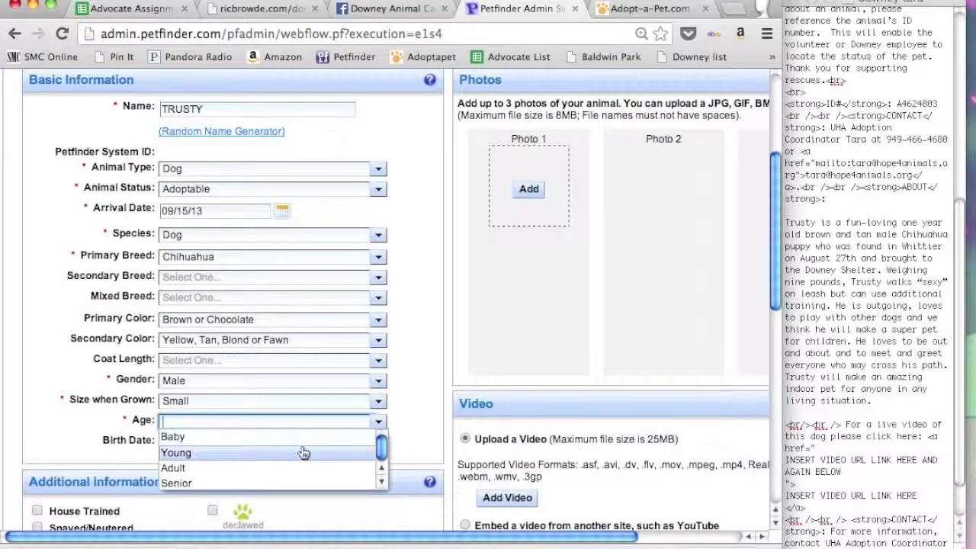
{"action": "left_click", "coordinate": [303, 453]}
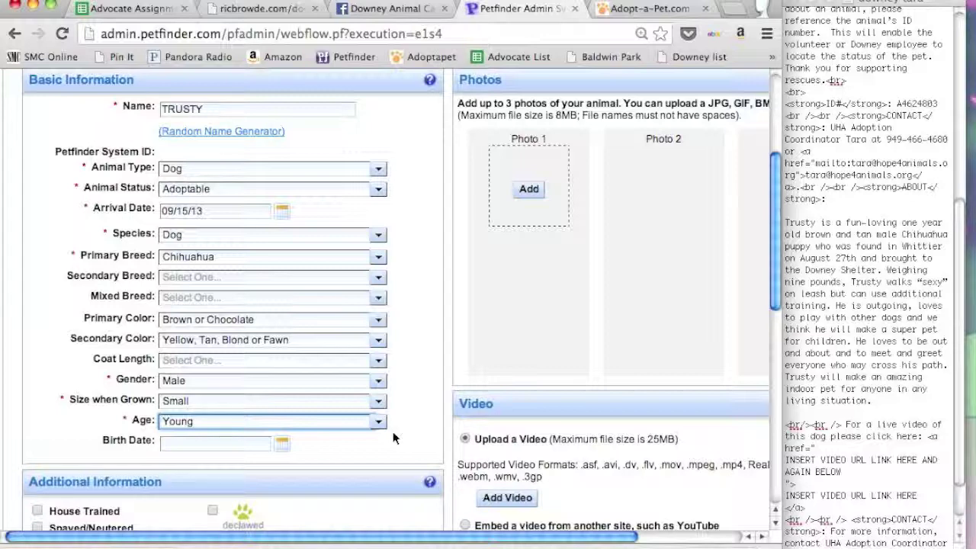
{"action": "scroll", "coordinate": [393, 436], "scroll_direction": "down", "scroll_amount": 5}
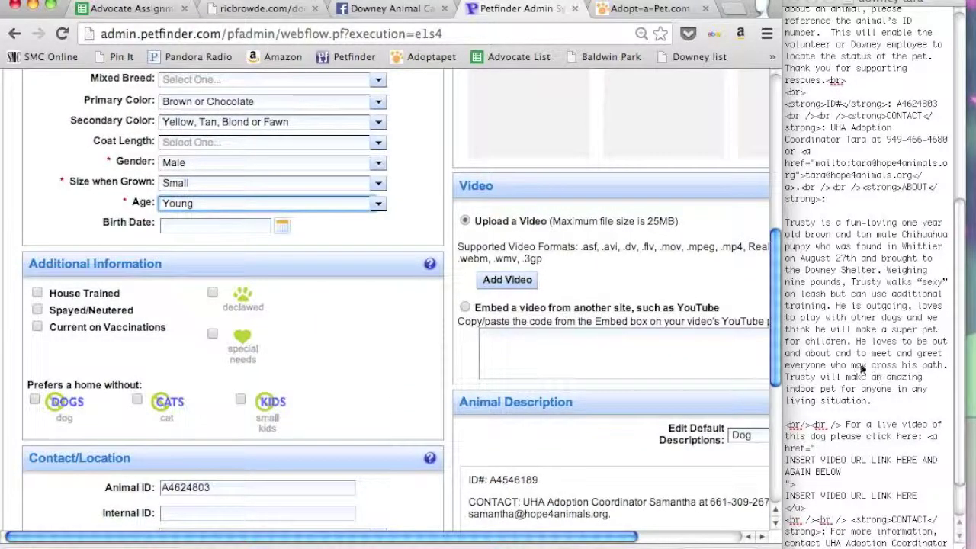
{"action": "left_click", "coordinate": [37, 309]}
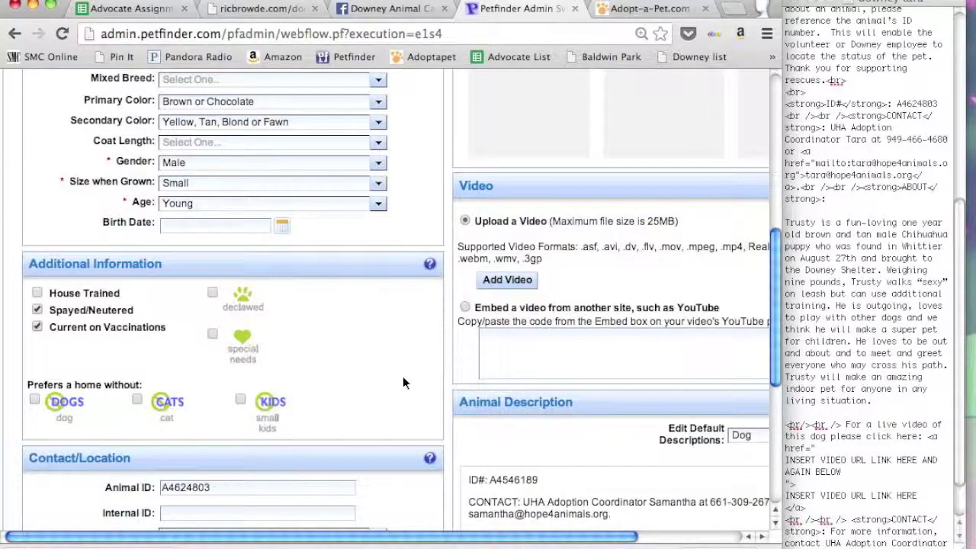
{"action": "scroll", "coordinate": [404, 384], "scroll_direction": "right", "scroll_amount": 3}
{"action": "scroll", "coordinate": [404, 384], "scroll_direction": "up", "scroll_amount": 10}
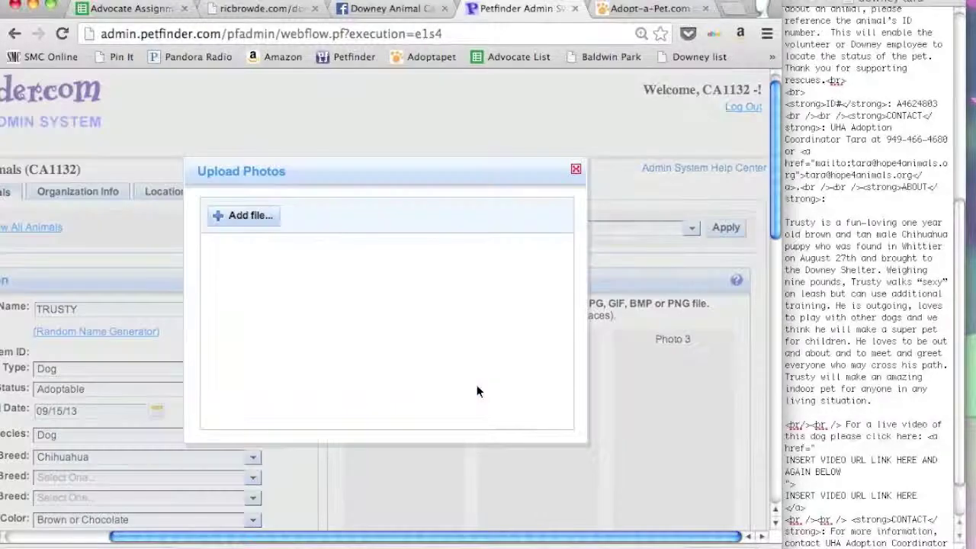
- Upload the tan dog photo 1185819...249_n.jpg from Downloads as TRUSTY's primary photo
{"action": "left_click", "coordinate": [249, 217]}
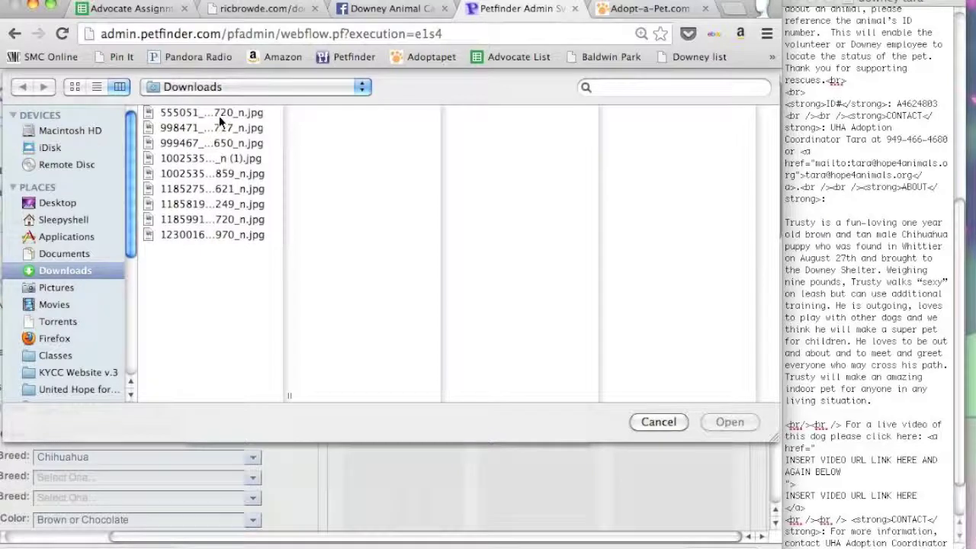
{"action": "left_click", "coordinate": [218, 116]}
{"action": "key", "text": "Down"}
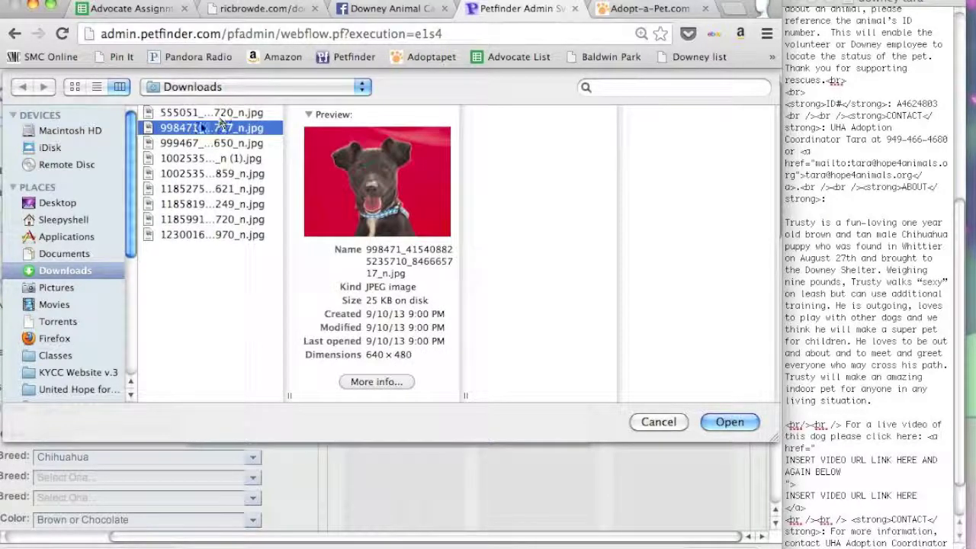
{"action": "key", "text": "Down"}
{"action": "key", "text": "Down"}
{"action": "key", "text": "Down"}
{"action": "key", "text": "Down"}
{"action": "key", "text": "Down"}
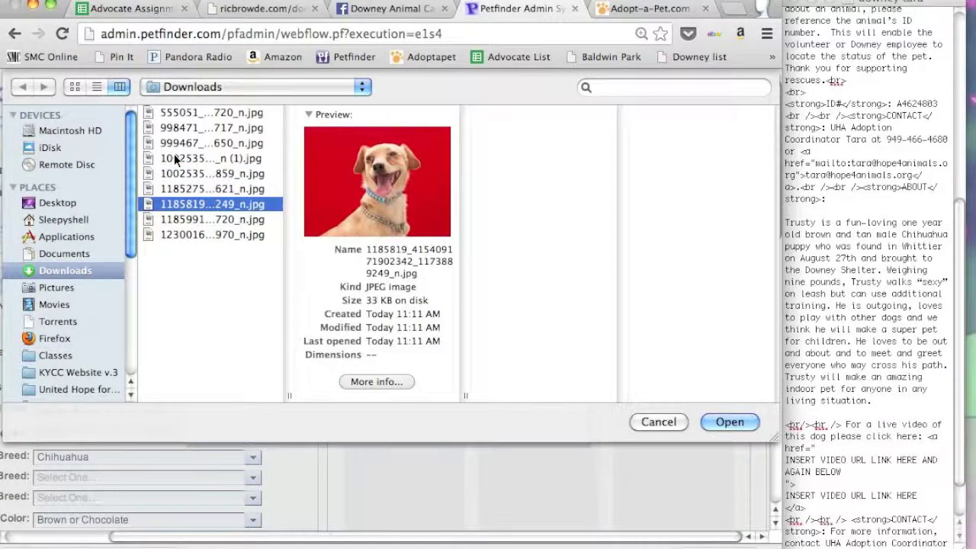
{"action": "key", "text": "Down"}
{"action": "key", "text": "Down"}
{"action": "left_click", "coordinate": [717, 420]}
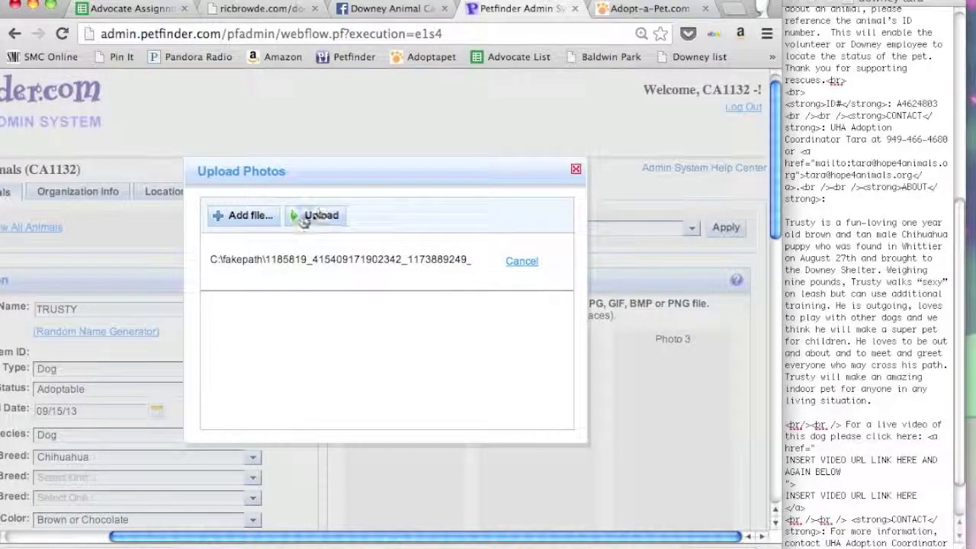
{"action": "left_click", "coordinate": [322, 216]}
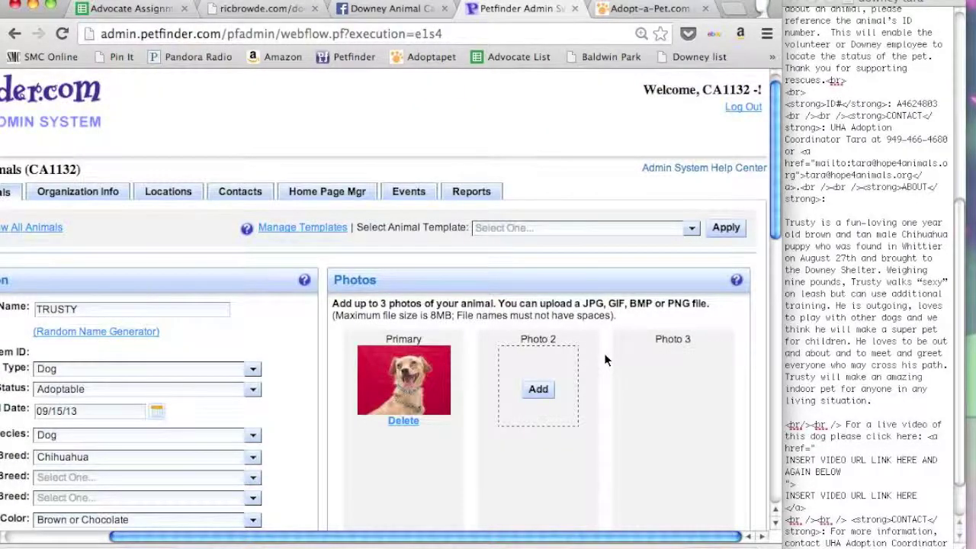
{"action": "scroll", "coordinate": [604, 353], "scroll_direction": "down", "scroll_amount": 5}
{"action": "scroll", "coordinate": [605, 359], "scroll_direction": "up", "scroll_amount": 2}
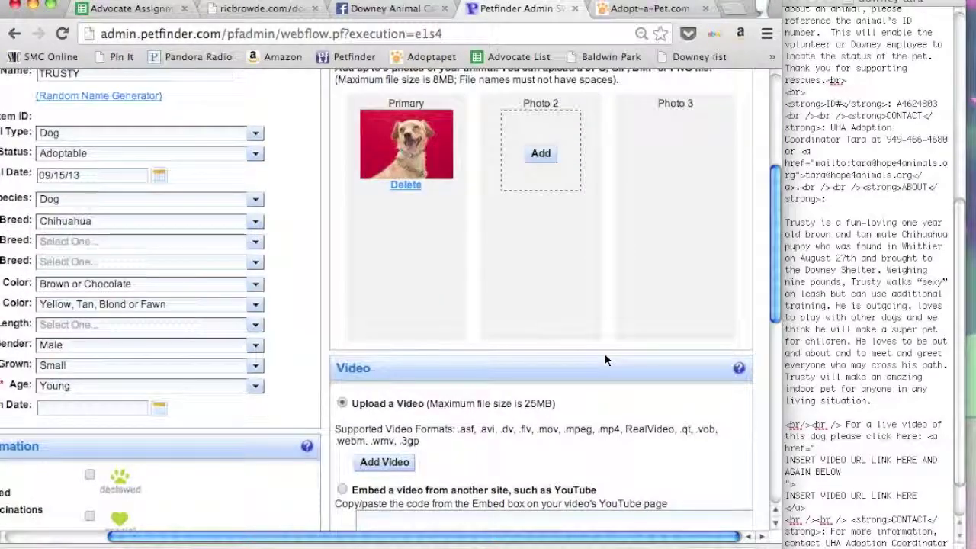
- Copy Trusty's YouTube link from Facebook and paste it over both video placeholders in the draft
{"action": "scroll", "coordinate": [604, 359], "scroll_direction": "down", "scroll_amount": 3}
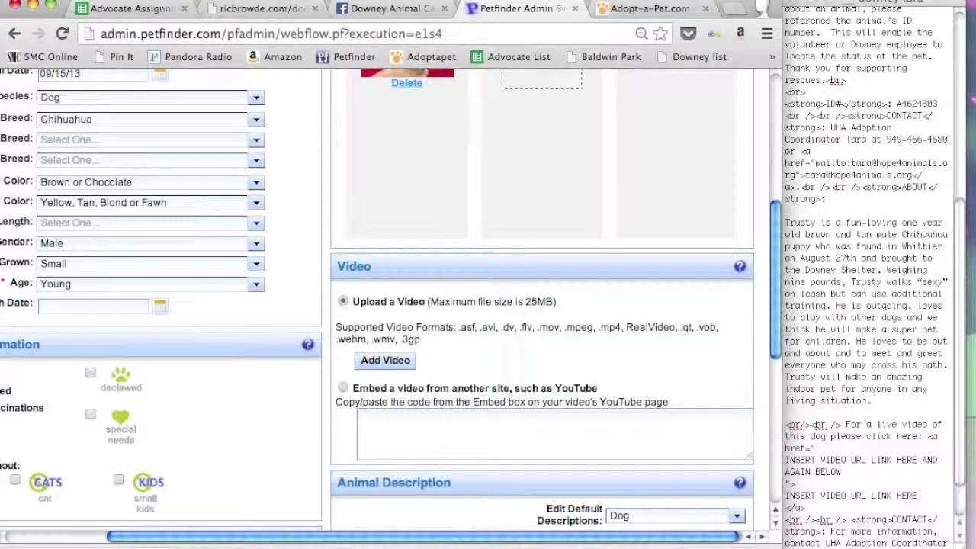
{"action": "left_click", "coordinate": [385, 8]}
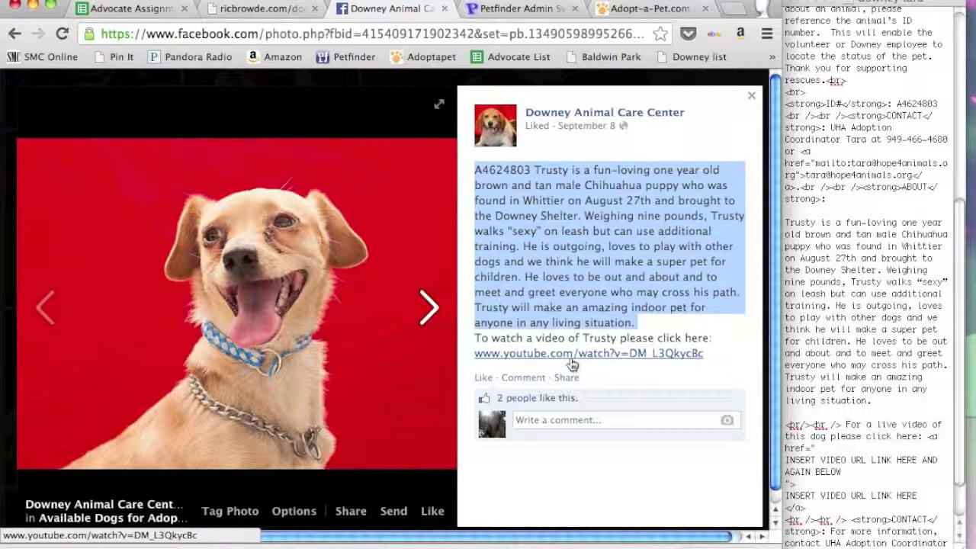
{"action": "right_click", "coordinate": [571, 364]}
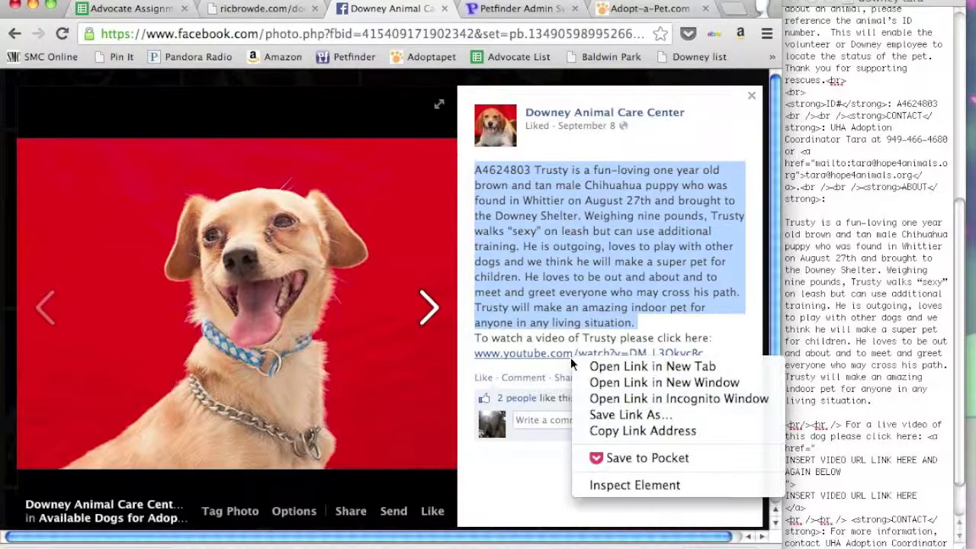
{"action": "left_click", "coordinate": [606, 431]}
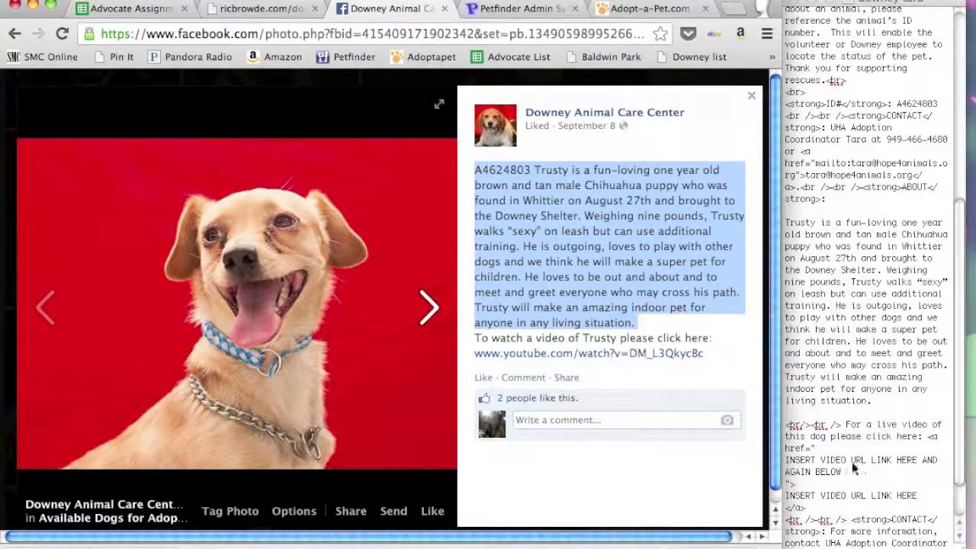
{"action": "left_click_drag", "start_coordinate": [842, 472], "coordinate": [785, 460]}
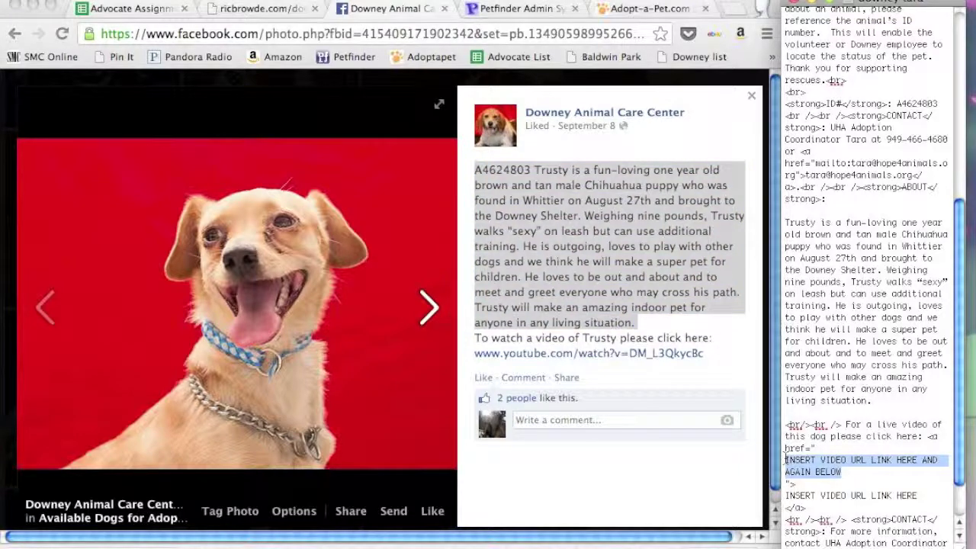
{"action": "key", "text": "super+v"}
{"action": "scroll", "coordinate": [843, 477], "scroll_direction": "down", "scroll_amount": 1}
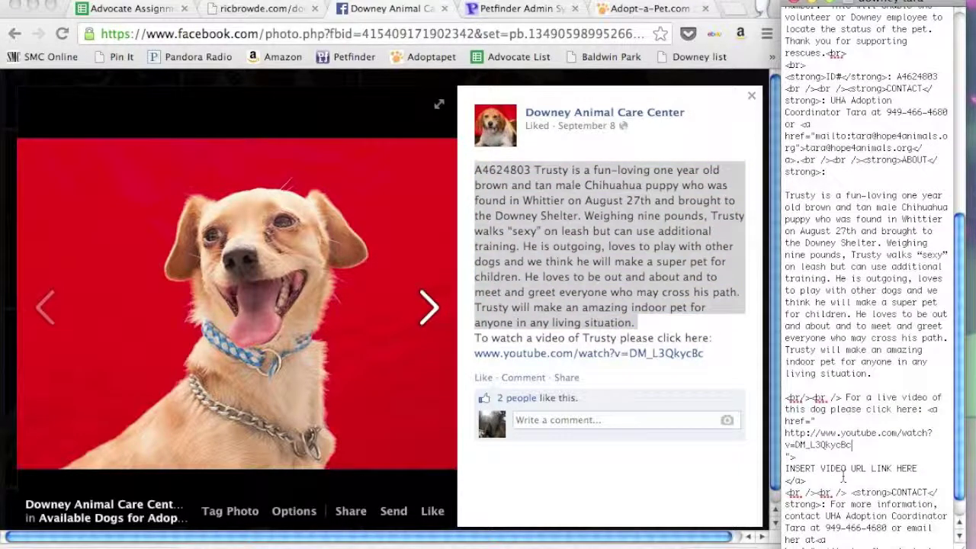
{"action": "left_click_drag", "start_coordinate": [920, 468], "coordinate": [782, 468]}
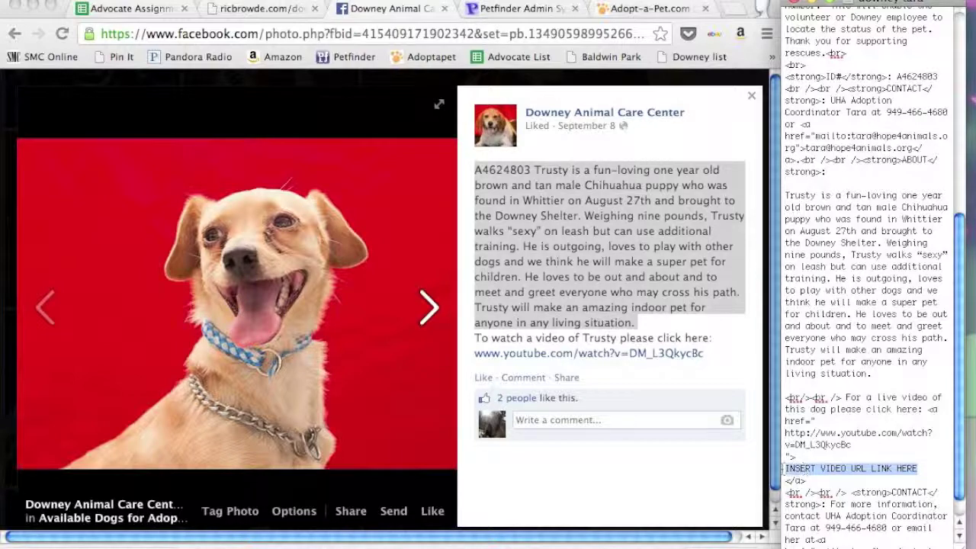
{"action": "key", "text": "super+v"}
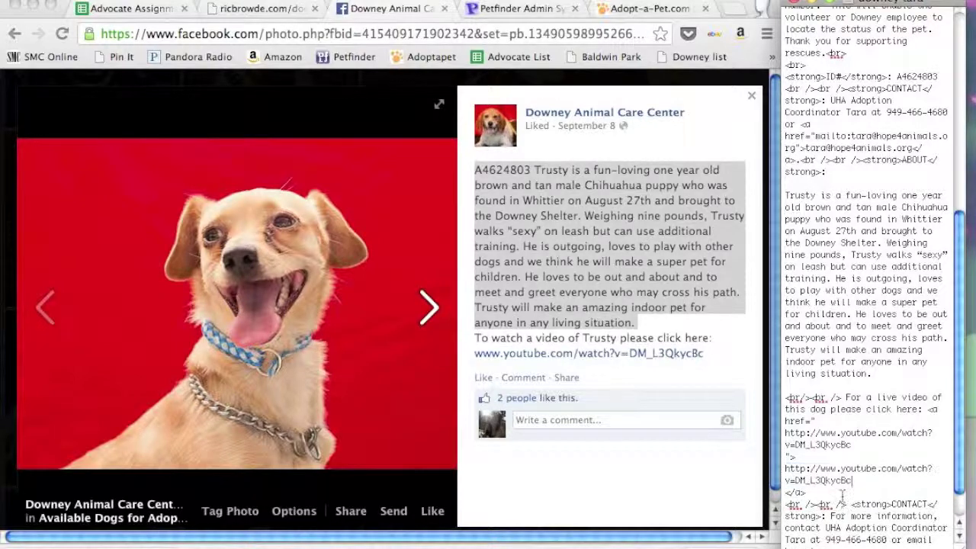
- Embed Trusty's YouTube link as a video from another site in Petfinder's form
{"action": "left_click", "coordinate": [538, 6]}
{"action": "left_click", "coordinate": [383, 388]}
{"action": "left_click", "coordinate": [432, 445]}
{"action": "key", "text": "super+v"}
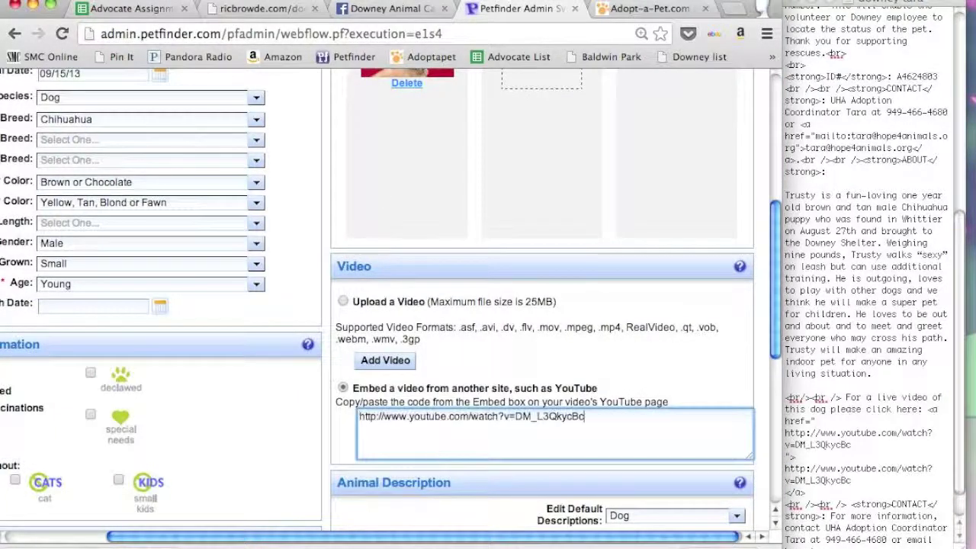
- Paste the YouTube link into Adopt-a-Pet's YouTube Video URL field
{"action": "left_click", "coordinate": [651, 10]}
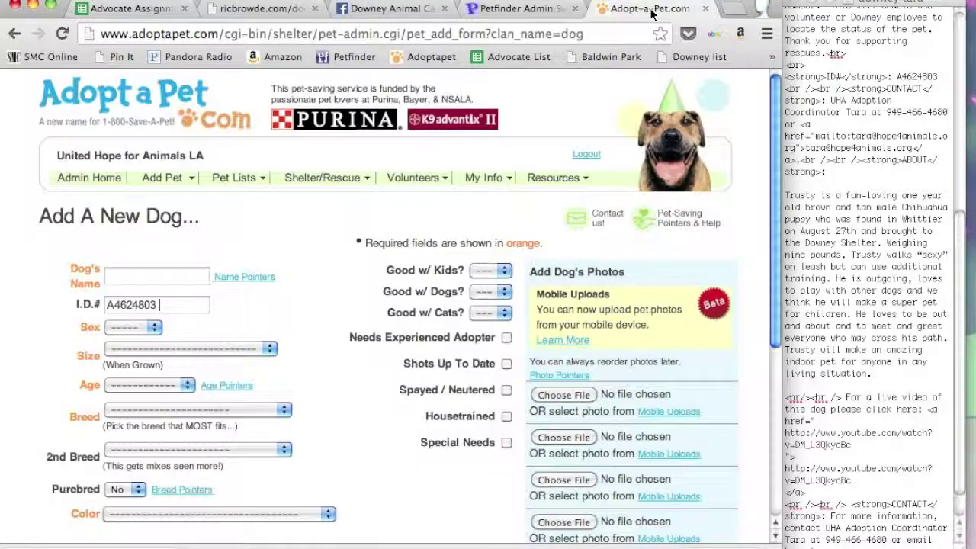
{"action": "scroll", "coordinate": [585, 275], "scroll_direction": "down", "scroll_amount": 5}
{"action": "left_click", "coordinate": [554, 340]}
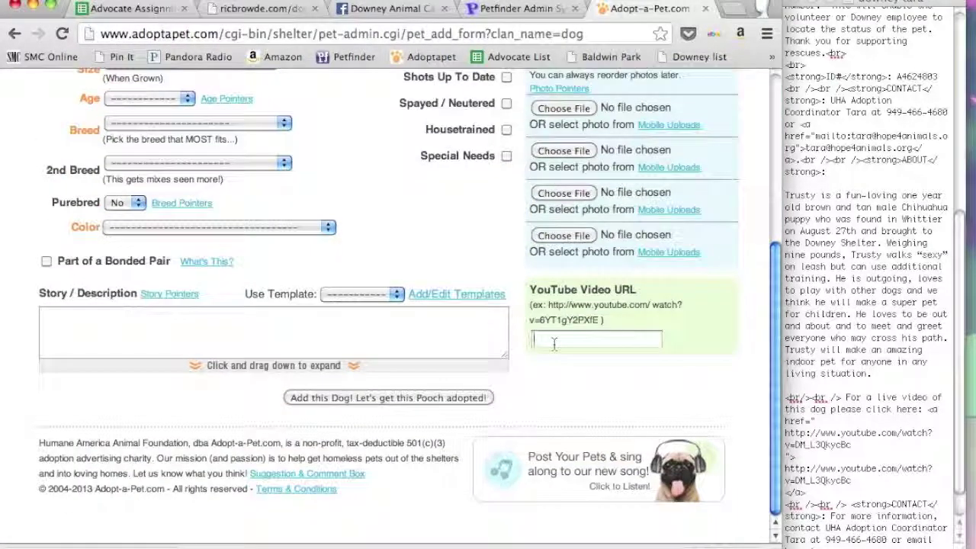
{"action": "key", "text": "super+v"}
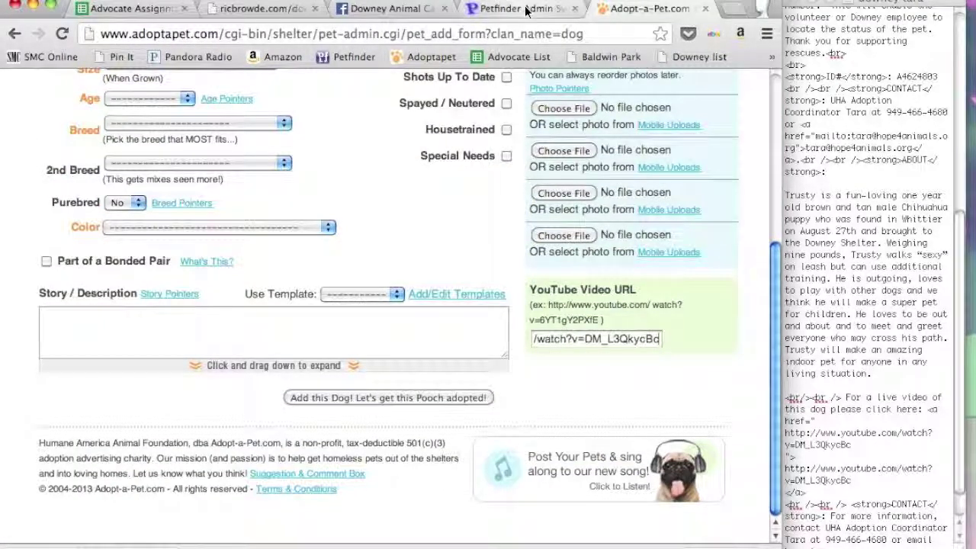
{"action": "left_click", "coordinate": [525, 10]}
{"action": "scroll", "coordinate": [561, 333], "scroll_direction": "down", "scroll_amount": 5}
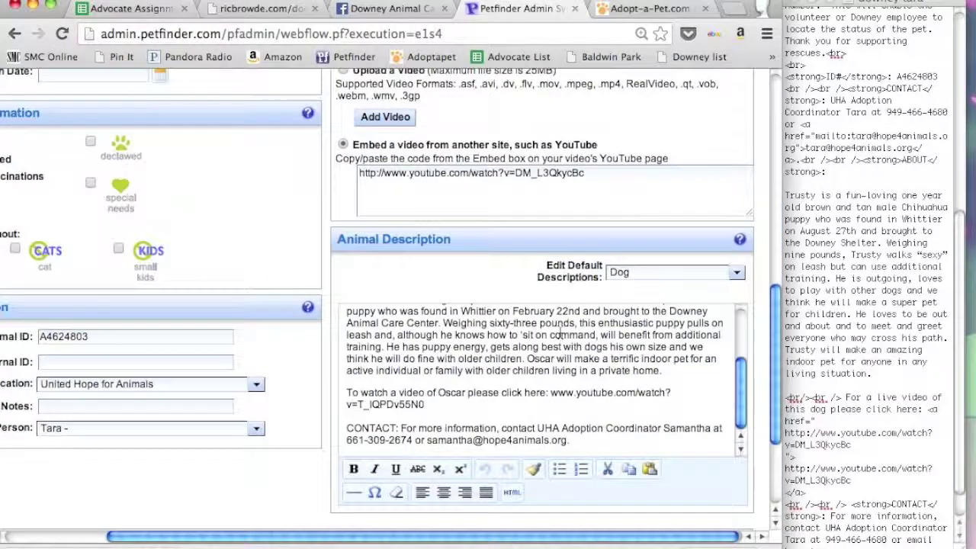
- Replace Oscar's HTML description source with Trusty's full TextEdit template and apply it
{"action": "left_click", "coordinate": [850, 315]}
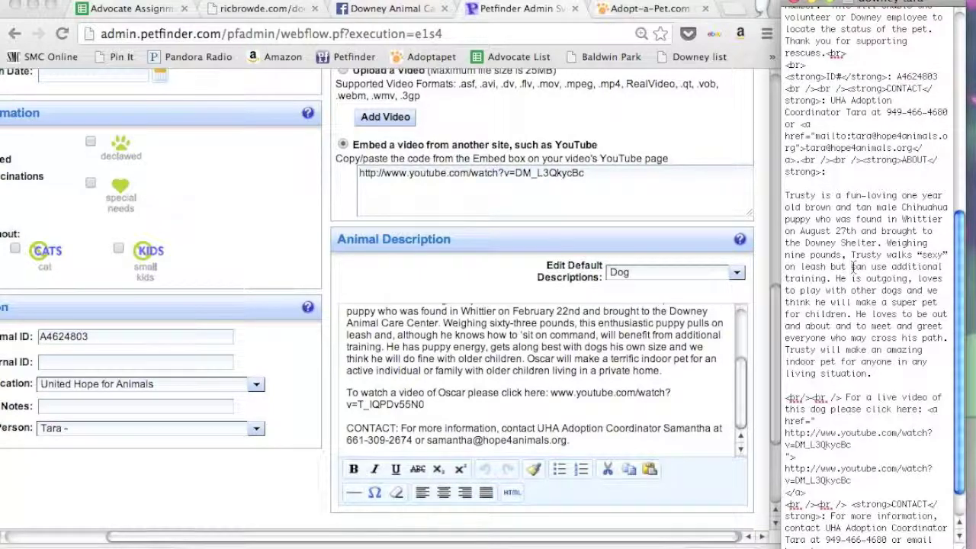
{"action": "key", "text": "super+a"}
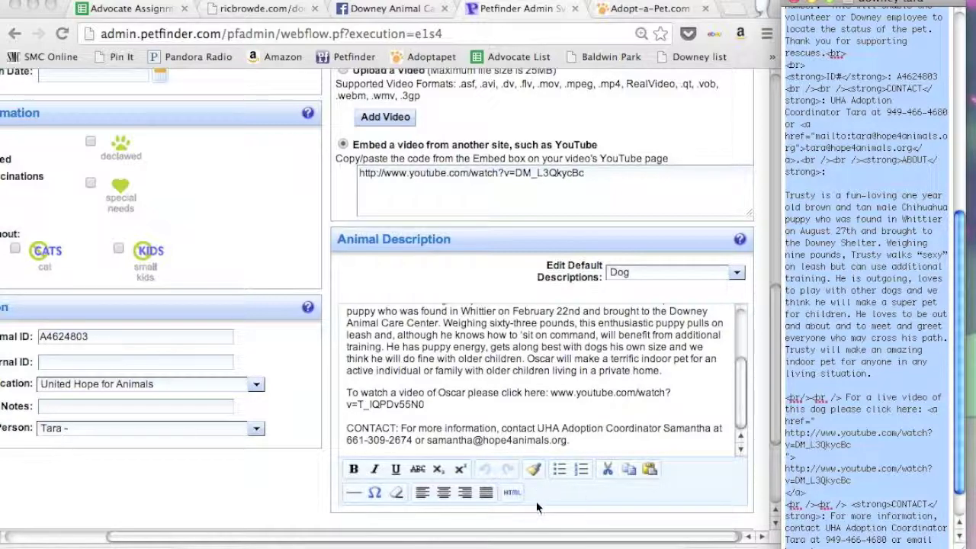
{"action": "left_click", "coordinate": [511, 493]}
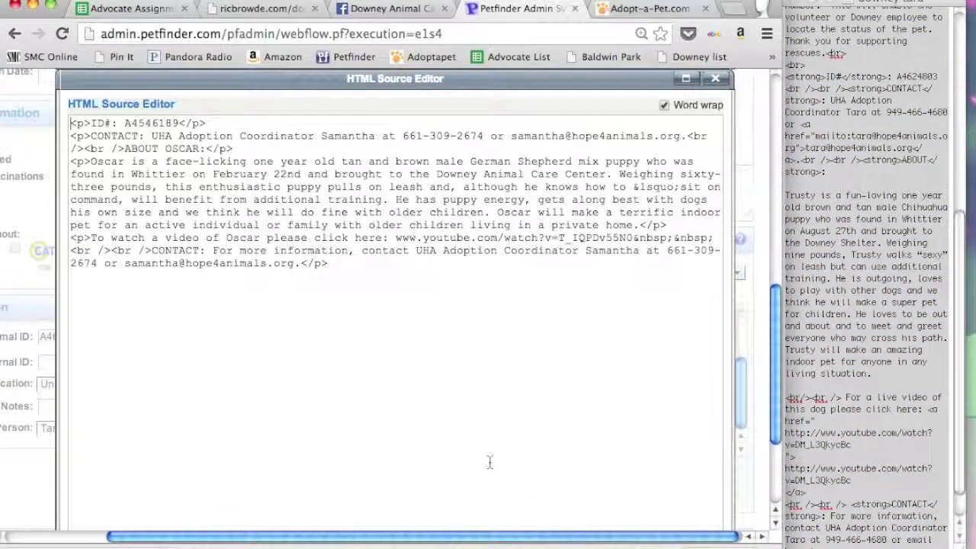
{"action": "key", "text": "super+a"}
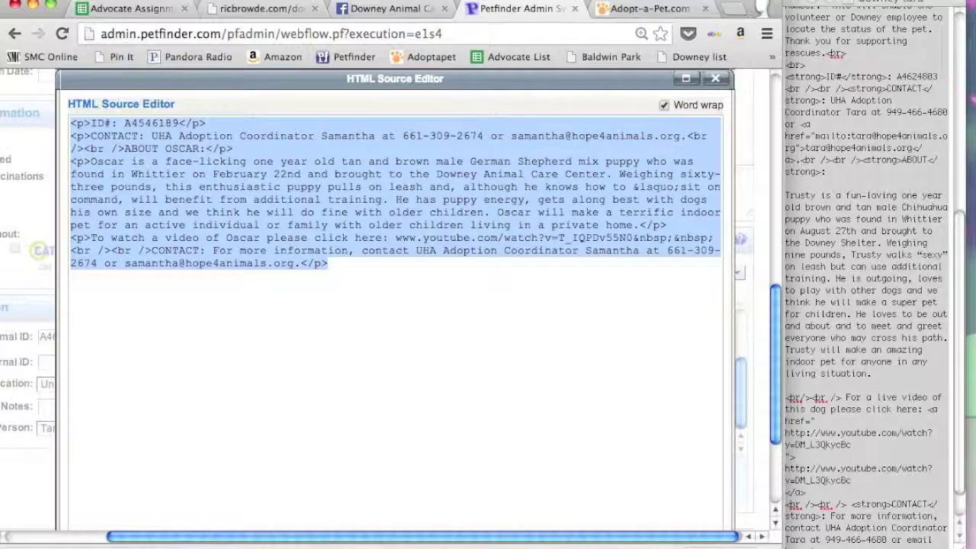
{"action": "key", "text": "BackSpace"}
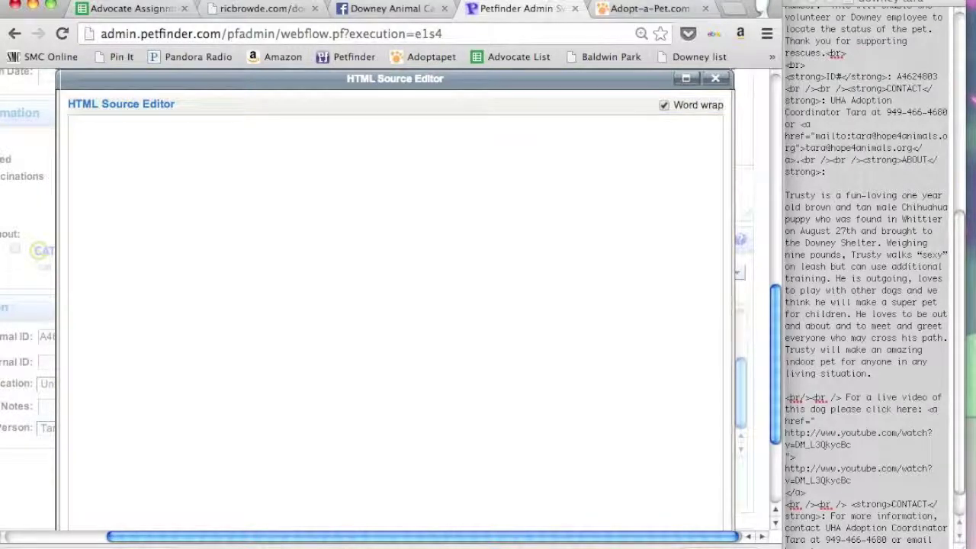
{"action": "key", "text": "super+v"}
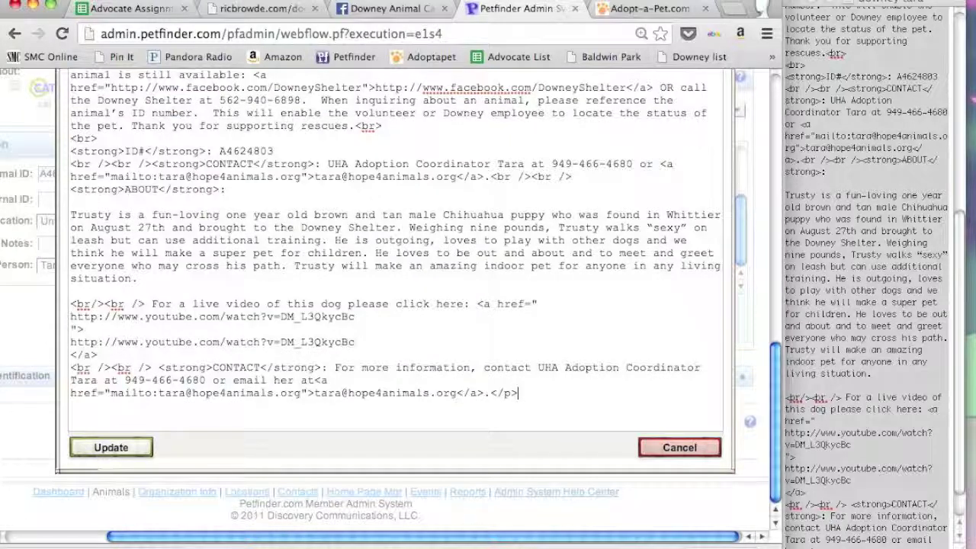
{"action": "left_click", "coordinate": [111, 448]}
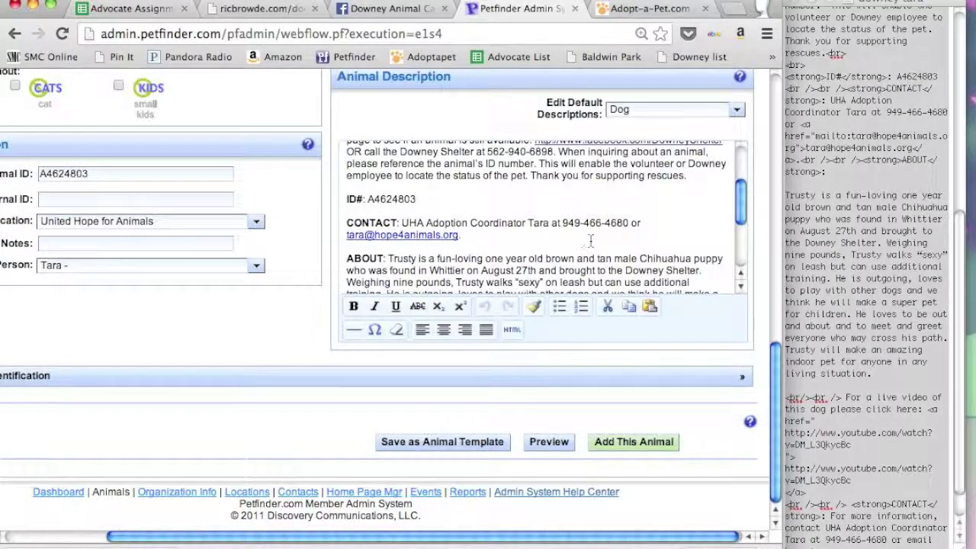
- Scroll through Trusty's formatted Animal Description to check it, then select all its text
{"action": "scroll", "coordinate": [588, 242], "scroll_direction": "up", "scroll_amount": 6}
{"action": "scroll", "coordinate": [591, 241], "scroll_direction": "down", "scroll_amount": 1}
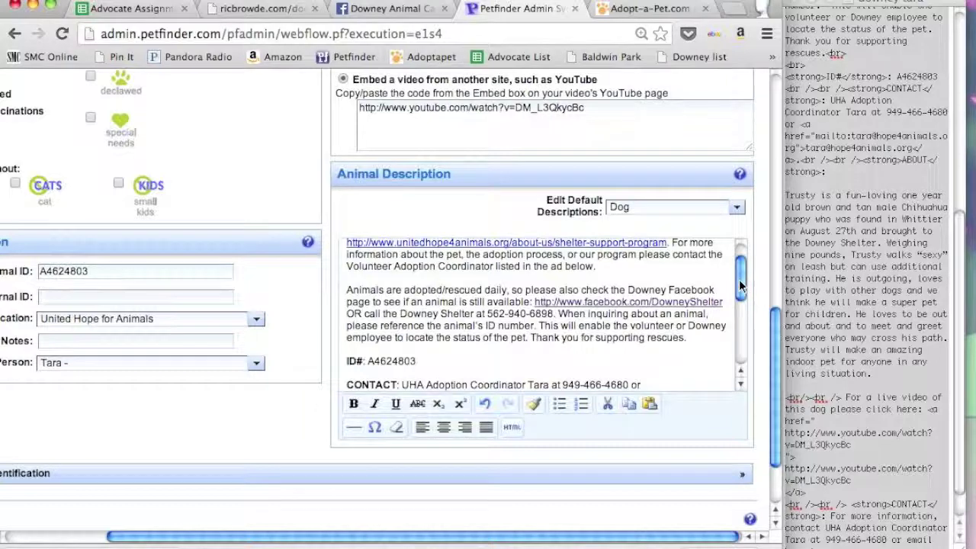
{"action": "left_click_drag", "start_coordinate": [739, 279], "coordinate": [736, 324]}
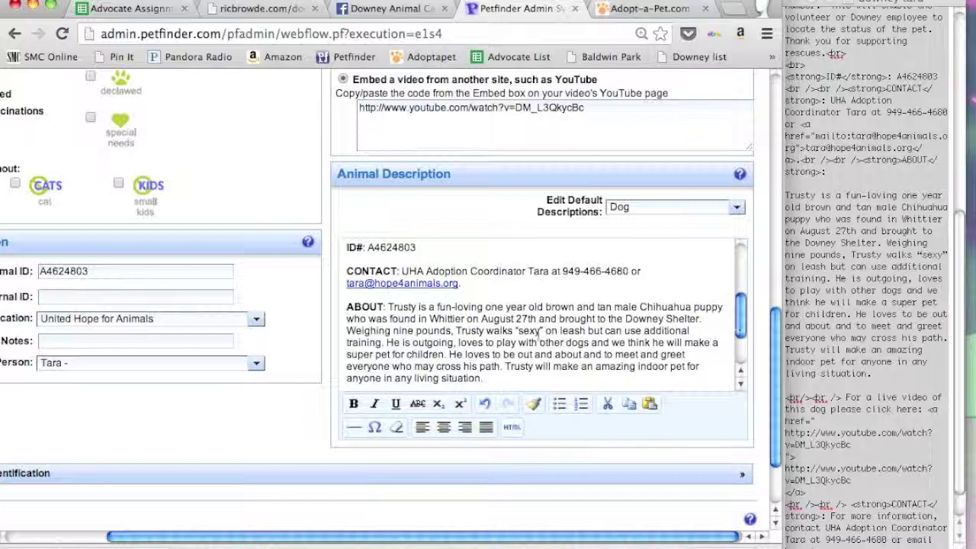
{"action": "scroll", "coordinate": [458, 331], "scroll_direction": "down", "scroll_amount": 5}
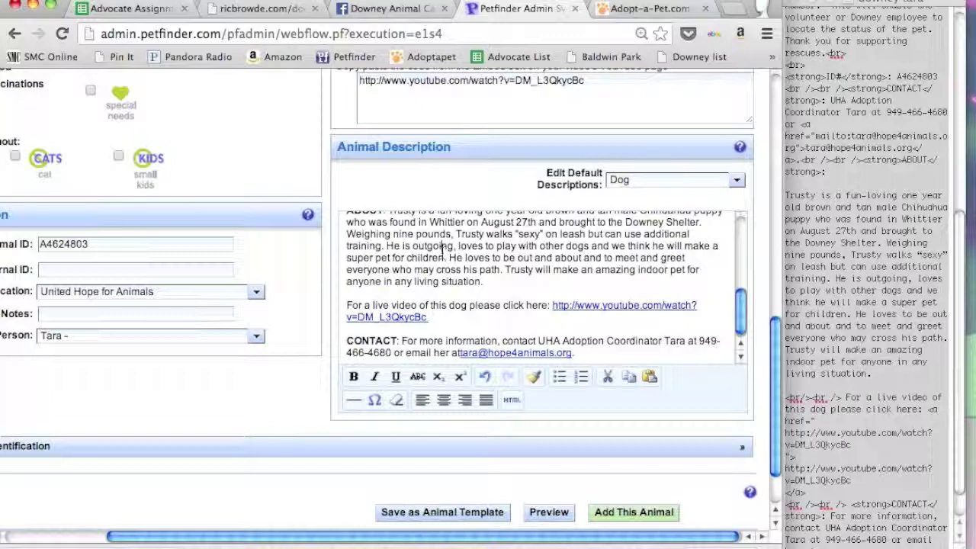
{"action": "key", "text": "super+a"}
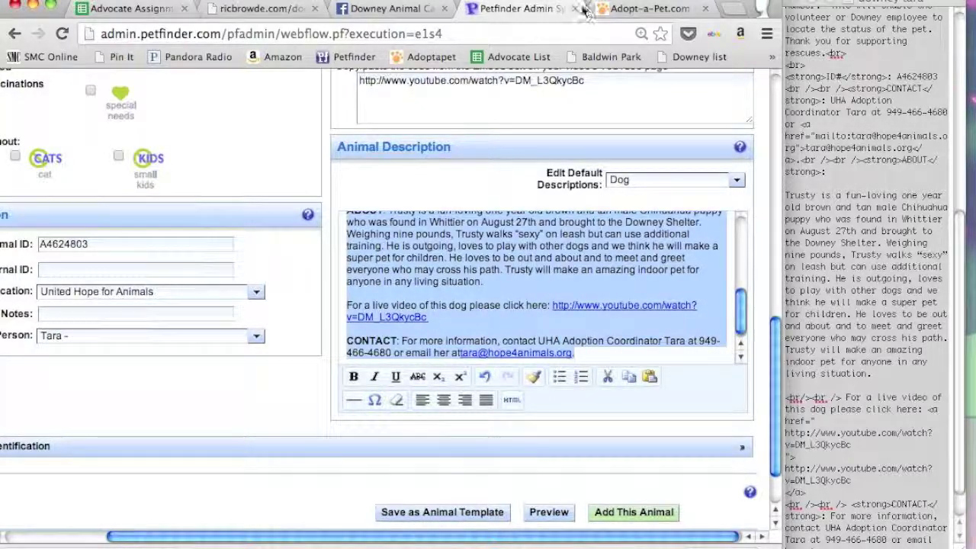
- Paste Trusty's description into Adopt-a-Pet's Story / Description box and return to the form's top
{"action": "left_click", "coordinate": [644, 10]}
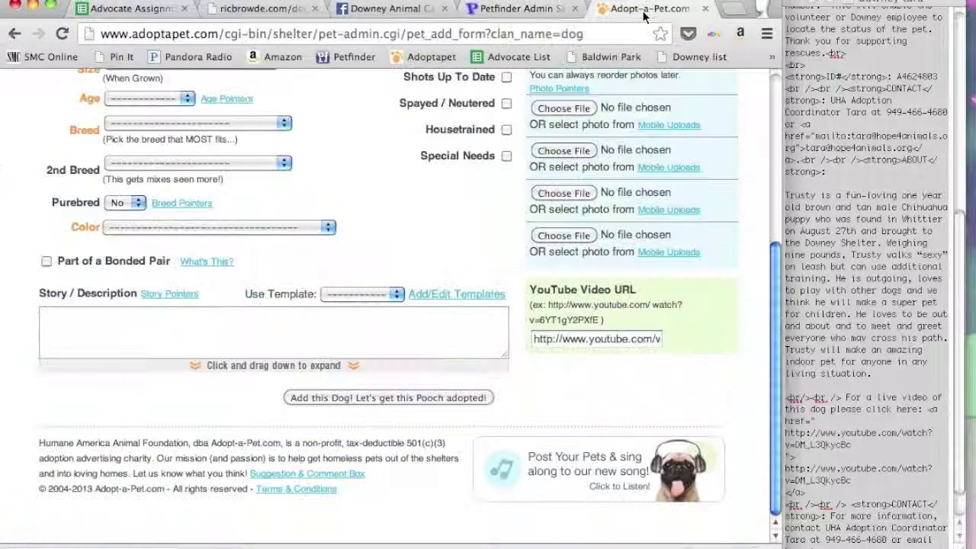
{"action": "left_click", "coordinate": [212, 347]}
{"action": "key", "text": "super+v"}
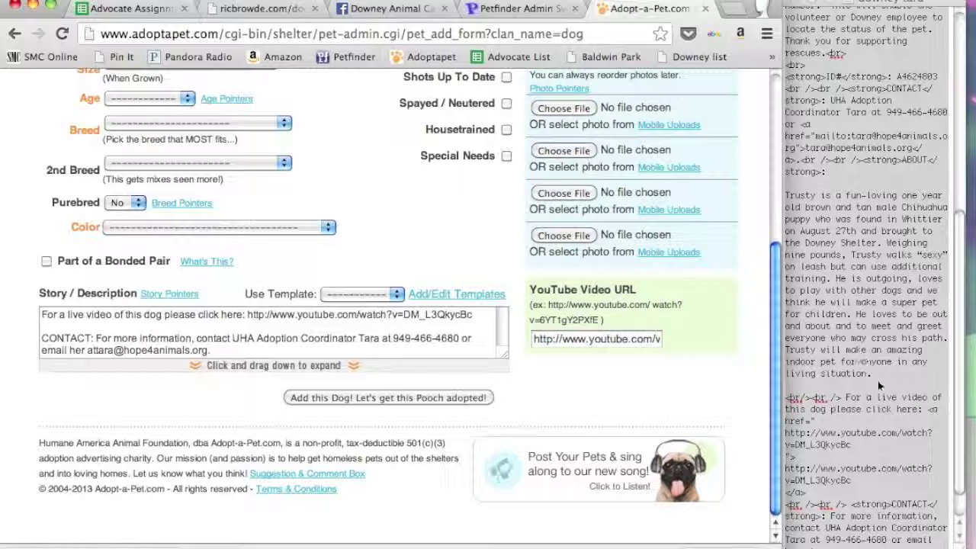
{"action": "scroll", "coordinate": [235, 336], "scroll_direction": "up", "scroll_amount": 10}
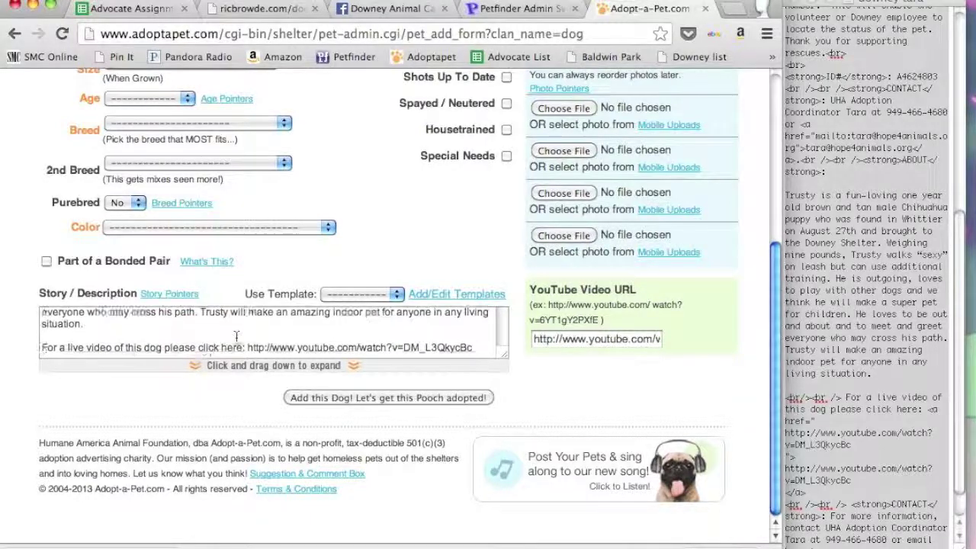
{"action": "scroll", "coordinate": [311, 199], "scroll_direction": "up", "scroll_amount": 5}
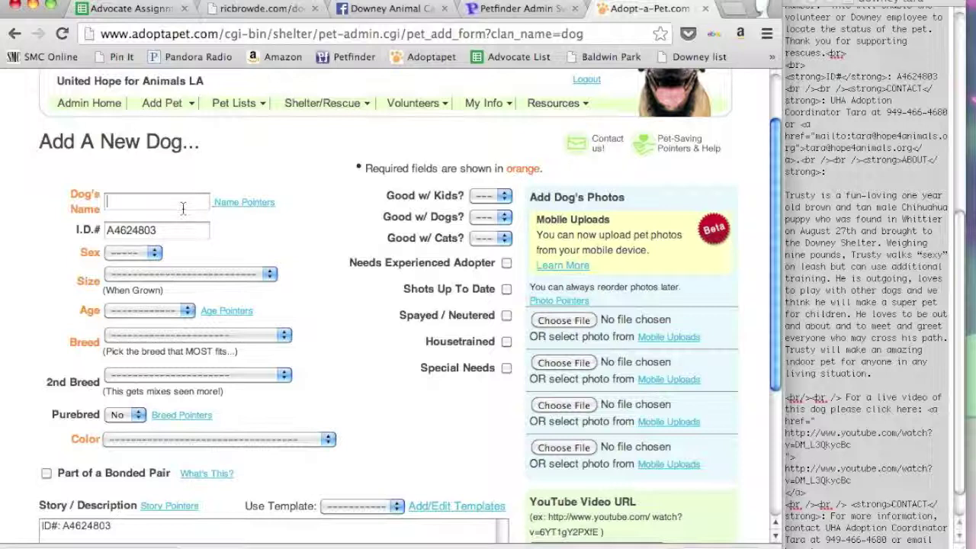
- Set Trusty's sex to Male, size to Small 25 lbs and age to Young
{"action": "left_click", "coordinate": [154, 253]}
{"action": "left_click", "coordinate": [140, 269]}
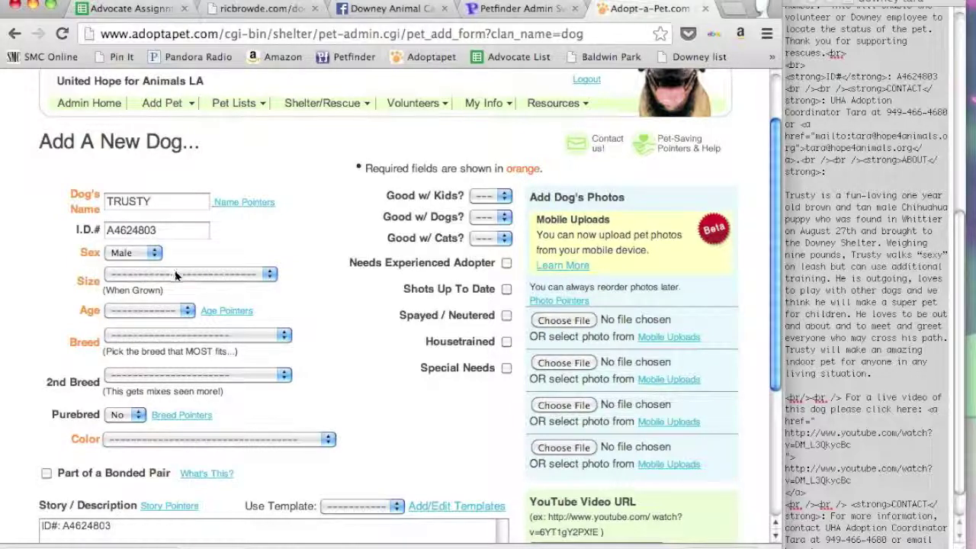
{"action": "left_click", "coordinate": [174, 273]}
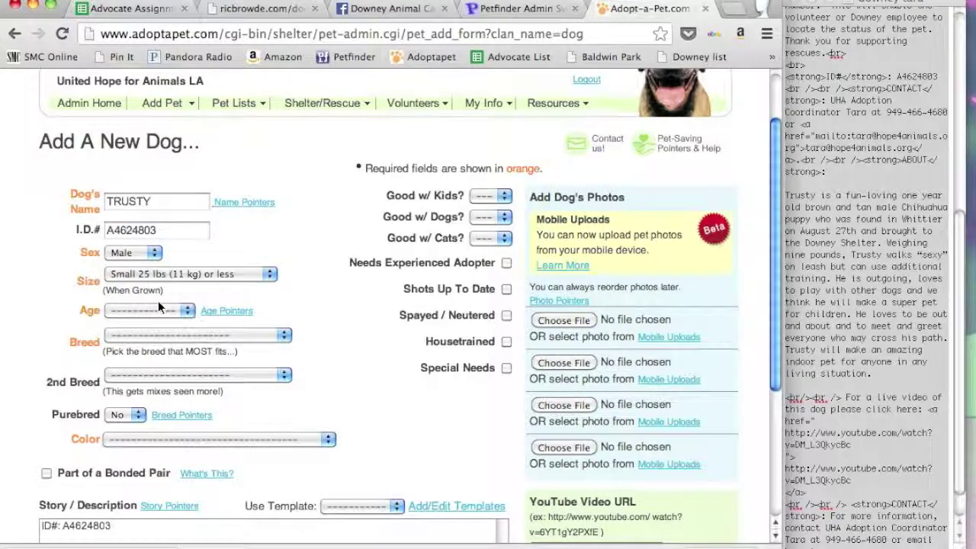
{"action": "left_click", "coordinate": [154, 311]}
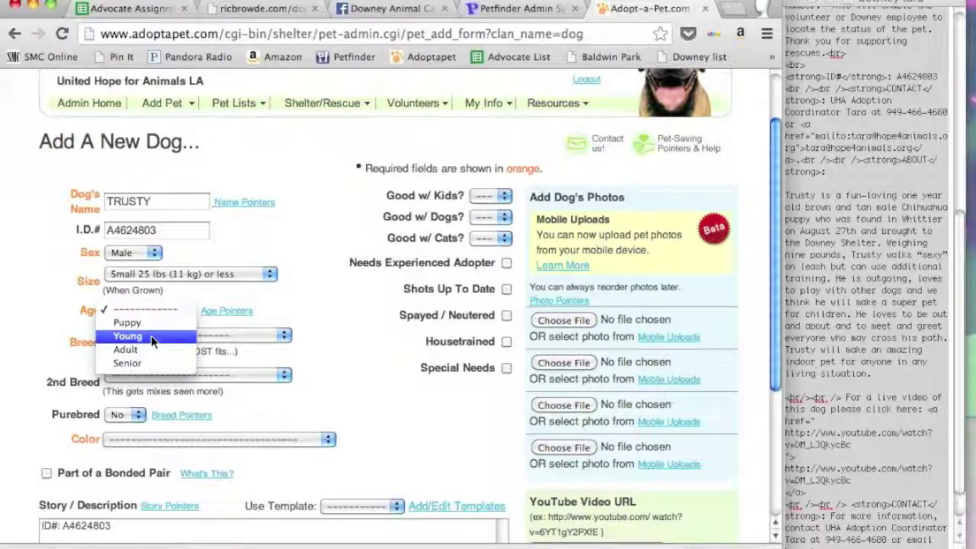
{"action": "left_click", "coordinate": [151, 335]}
{"action": "left_click", "coordinate": [151, 335]}
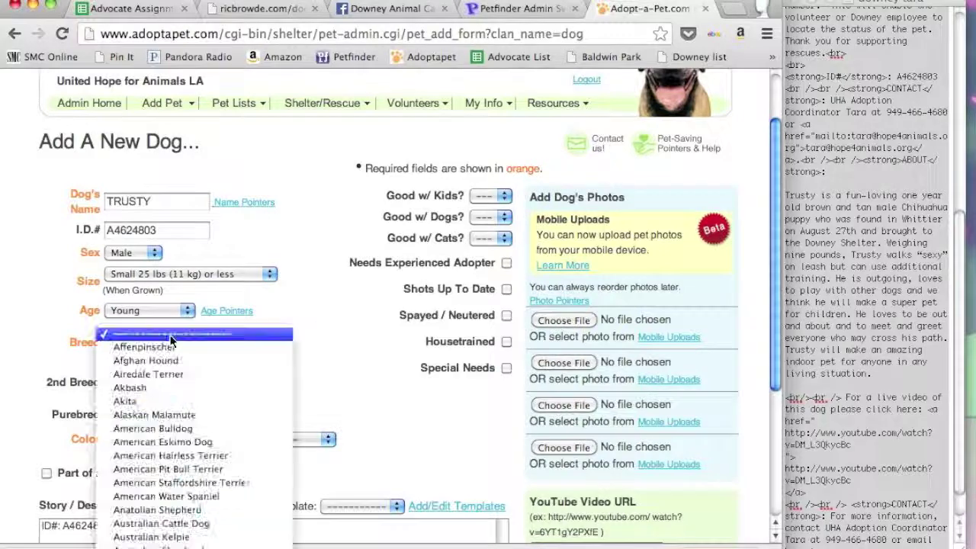
- Set the breed to Chihuahua and the colour to Brown/Chocolate – with Tan
{"action": "key", "text": "c"}
{"action": "scroll", "coordinate": [152, 526], "scroll_direction": "down", "scroll_amount": 3}
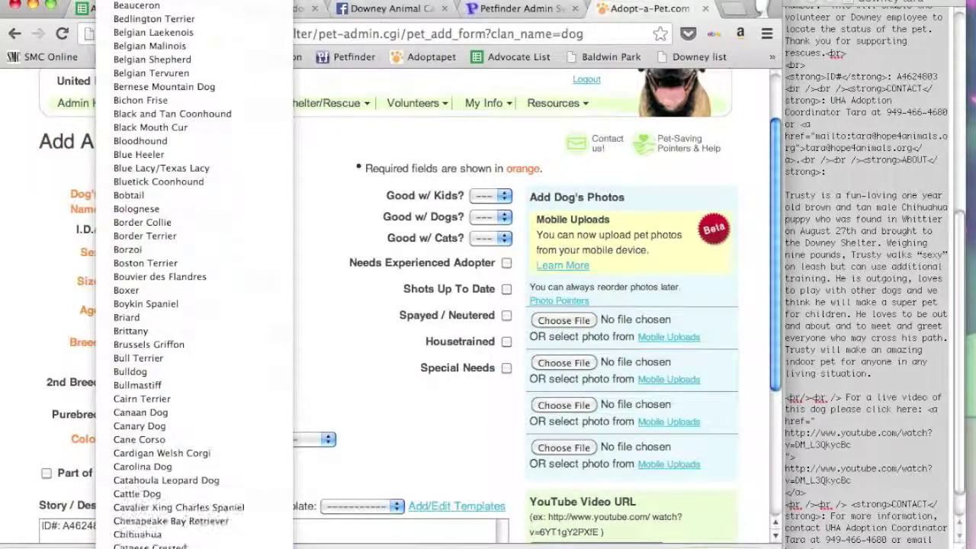
{"action": "left_click", "coordinate": [153, 491]}
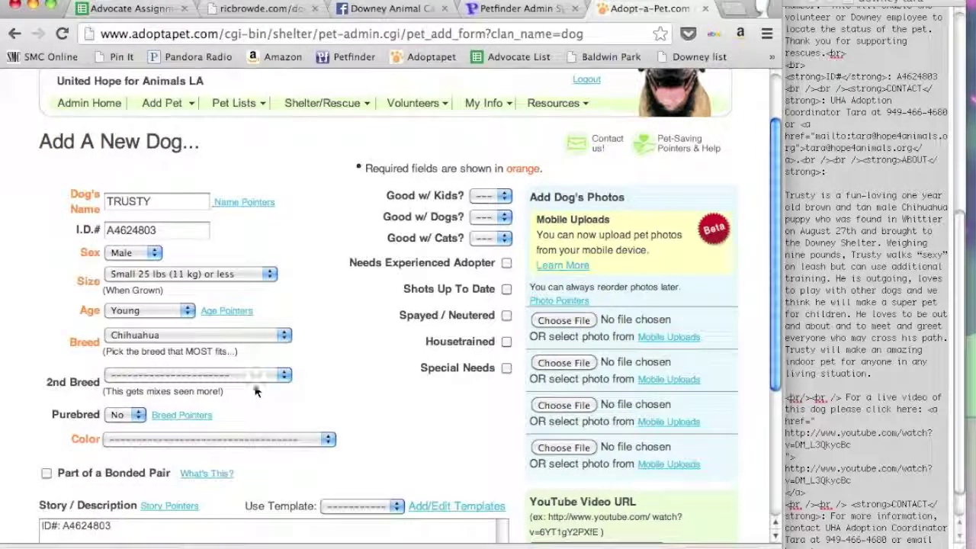
{"action": "left_click", "coordinate": [218, 440]}
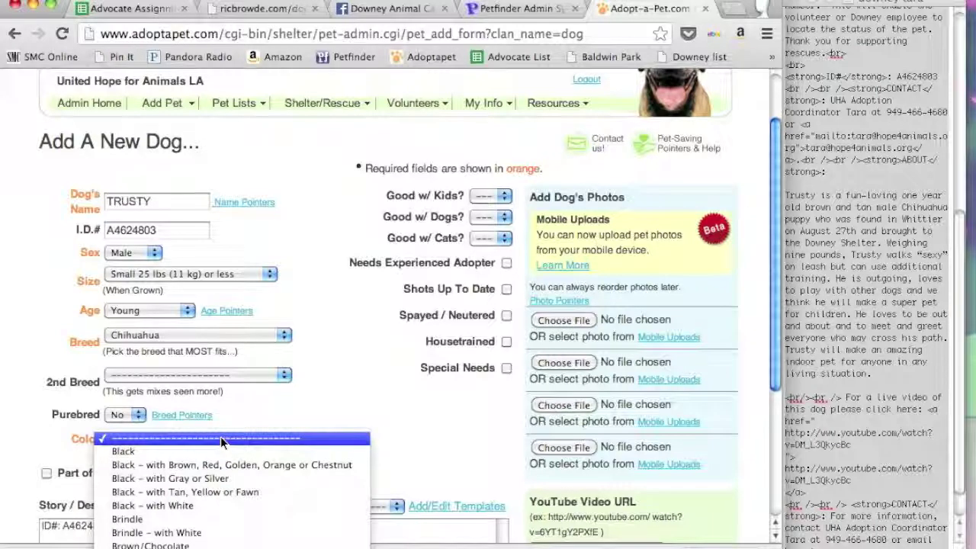
{"action": "scroll", "coordinate": [191, 506], "scroll_direction": "down", "scroll_amount": 3}
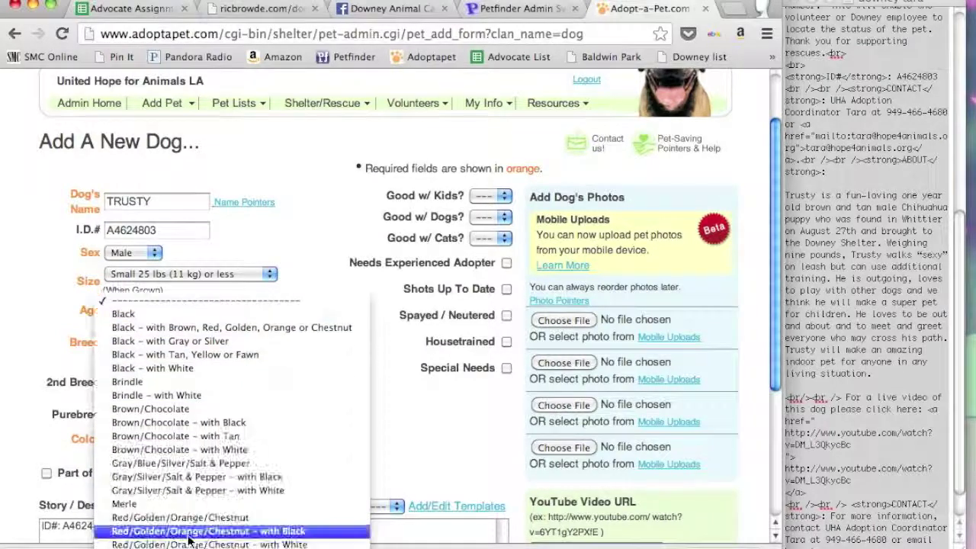
{"action": "left_click", "coordinate": [196, 408]}
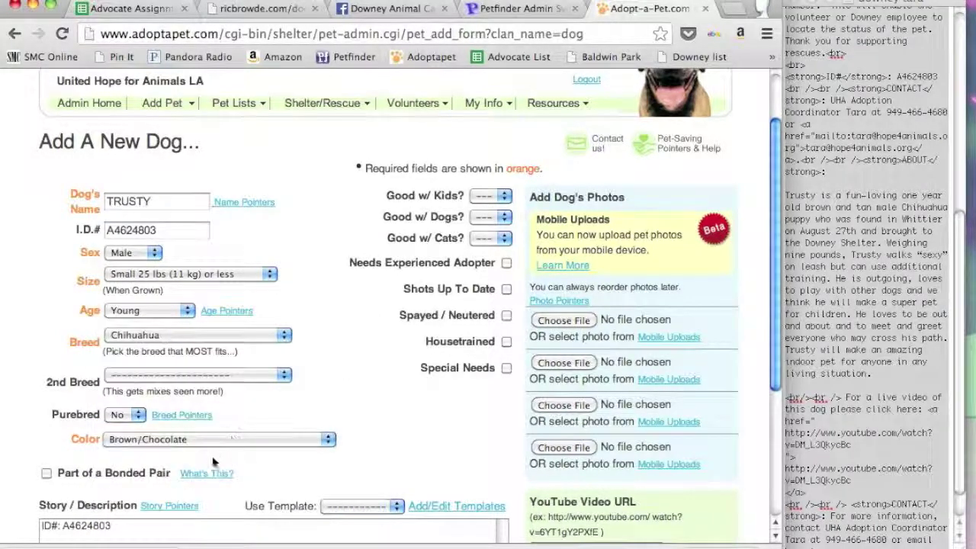
{"action": "left_click", "coordinate": [264, 438]}
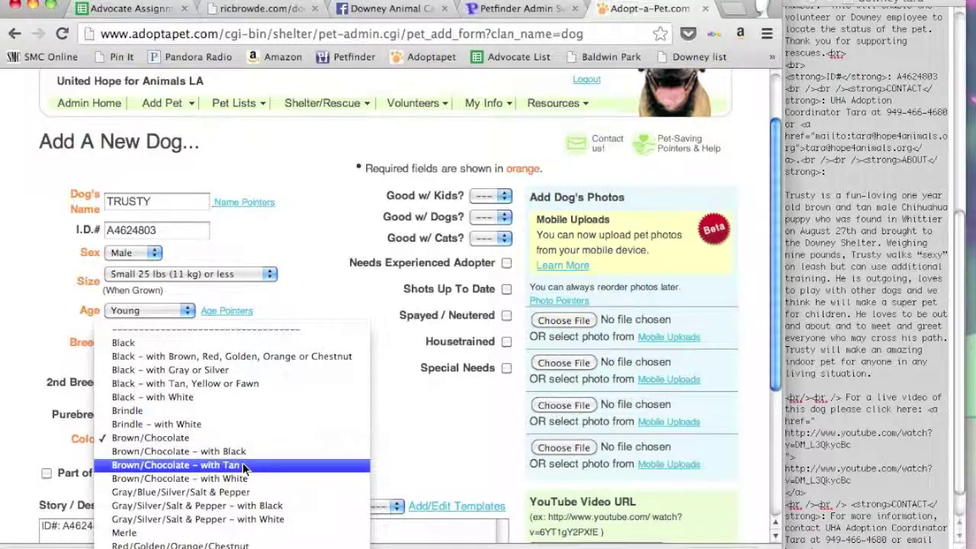
{"action": "left_click", "coordinate": [245, 465]}
{"action": "scroll", "coordinate": [432, 413], "scroll_direction": "down", "scroll_amount": 5}
{"action": "scroll", "coordinate": [432, 417], "scroll_direction": "down", "scroll_amount": 5}
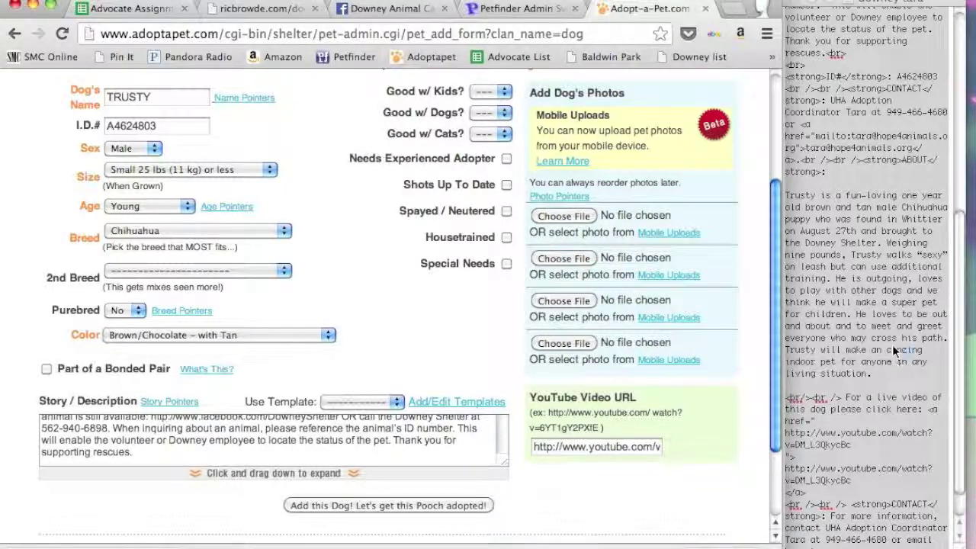
- Set Good w/ Kids and Good w/ Dogs to Yes and tick Shots Up To Date
{"action": "left_click", "coordinate": [871, 364]}
{"action": "left_click", "coordinate": [494, 92]}
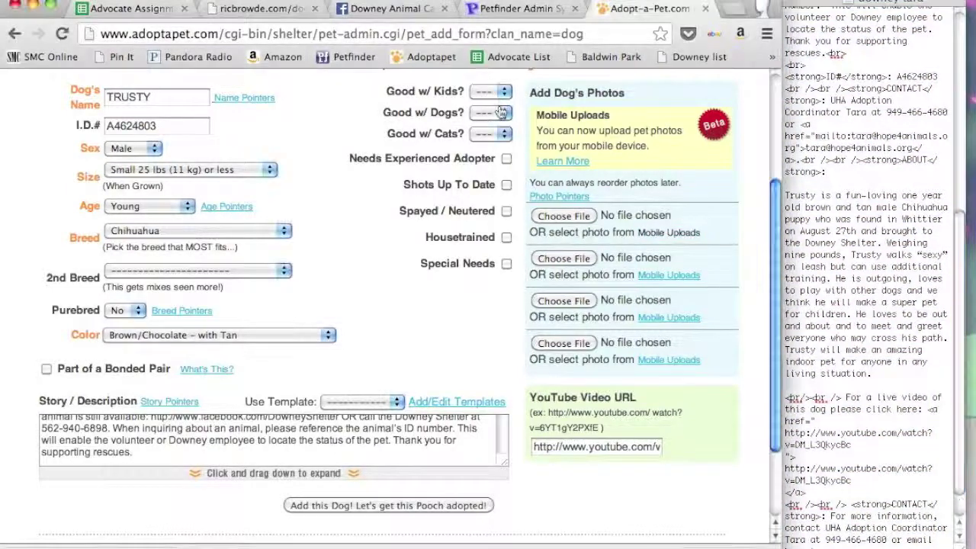
{"action": "left_click", "coordinate": [493, 92]}
{"action": "left_click", "coordinate": [500, 109]}
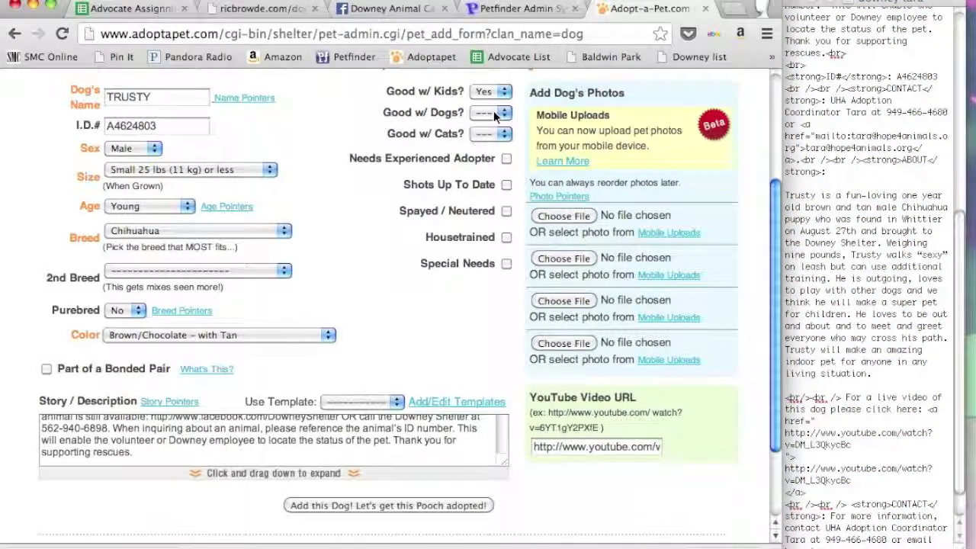
{"action": "left_click", "coordinate": [493, 110]}
{"action": "left_click", "coordinate": [487, 125]}
{"action": "left_click", "coordinate": [505, 185]}
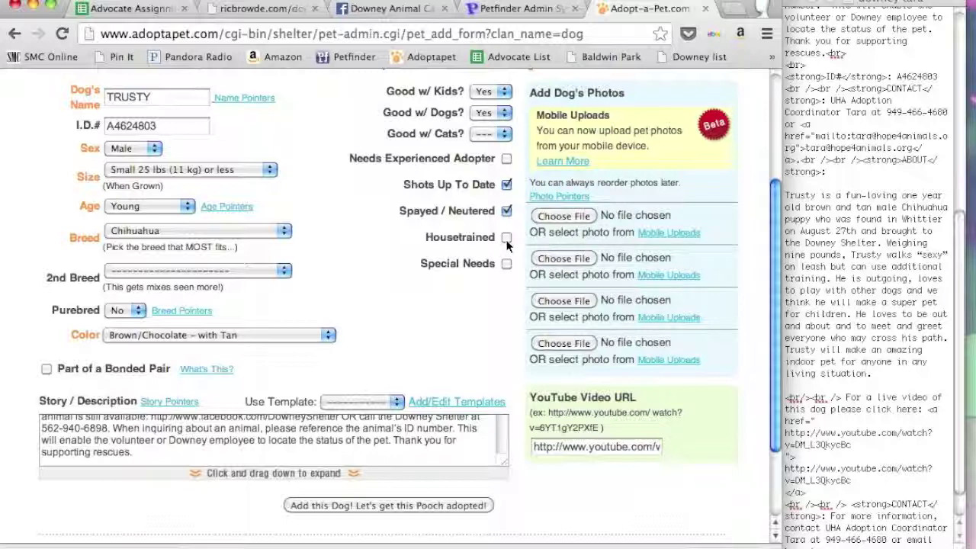
- Attach the dog photo from the Downloads folder as the first photo
{"action": "left_click", "coordinate": [563, 216]}
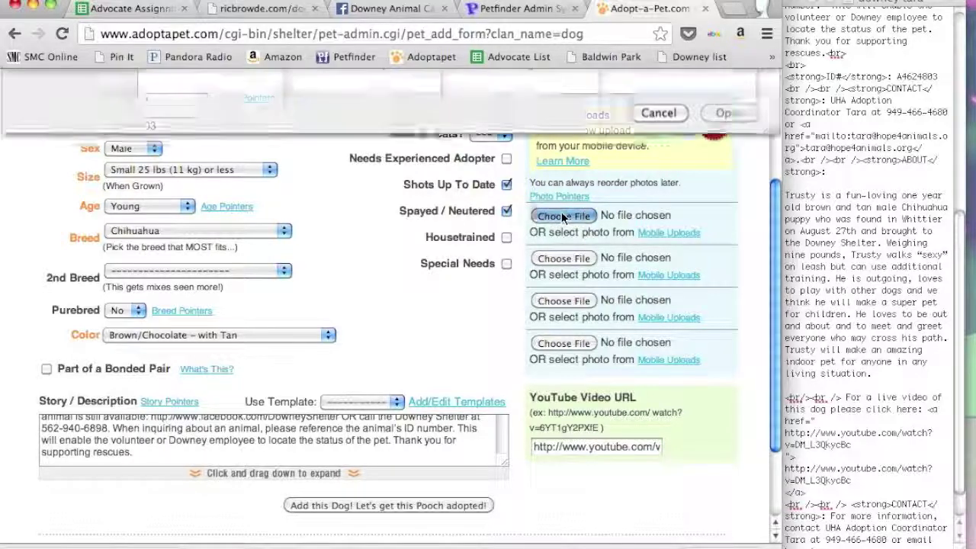
{"action": "left_click", "coordinate": [203, 159]}
{"action": "key", "text": "Down"}
{"action": "key", "text": "Down"}
{"action": "key", "text": "Down"}
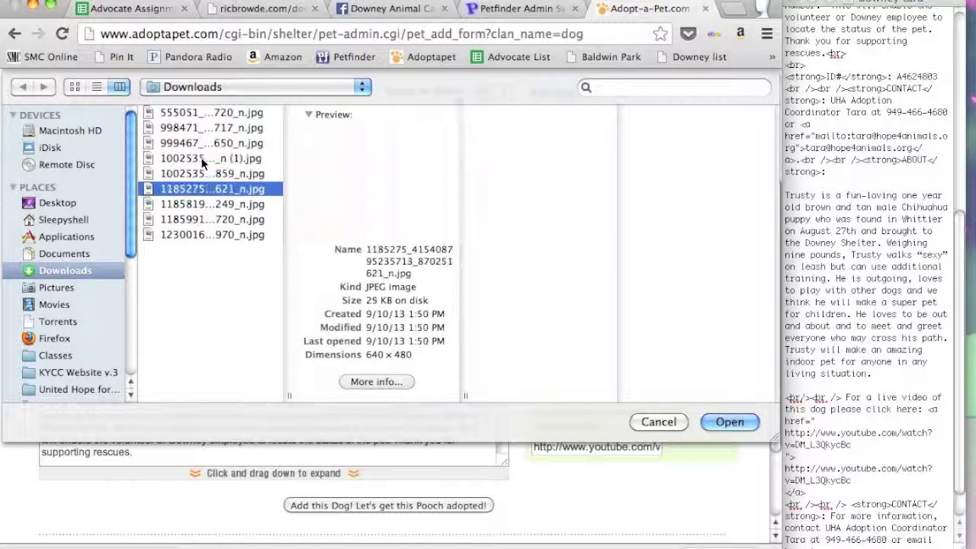
{"action": "key", "text": "Return"}
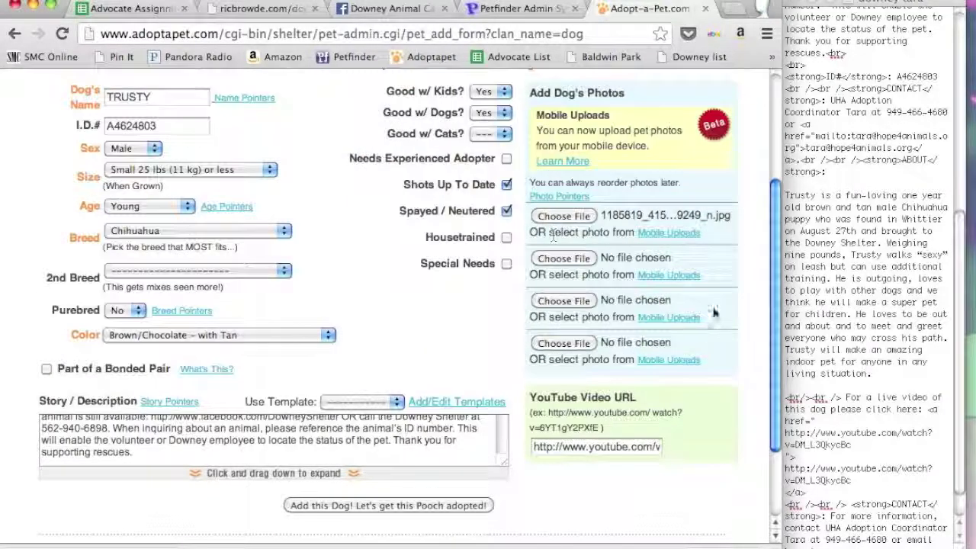
- Submit Trusty's listing with 'Add this Dog! Let's get this Pooch adopted!'
{"action": "scroll", "coordinate": [435, 416], "scroll_direction": "down", "scroll_amount": 3}
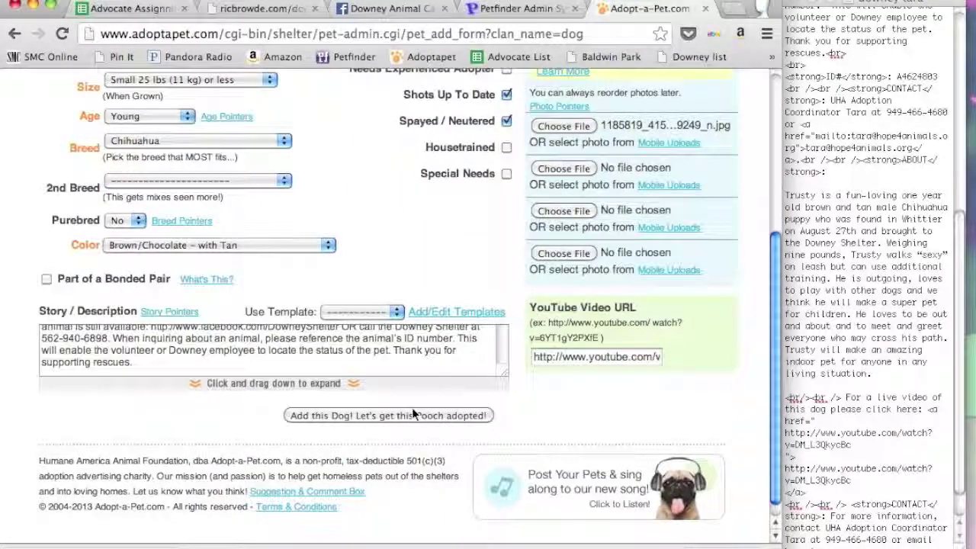
{"action": "left_click", "coordinate": [435, 416]}
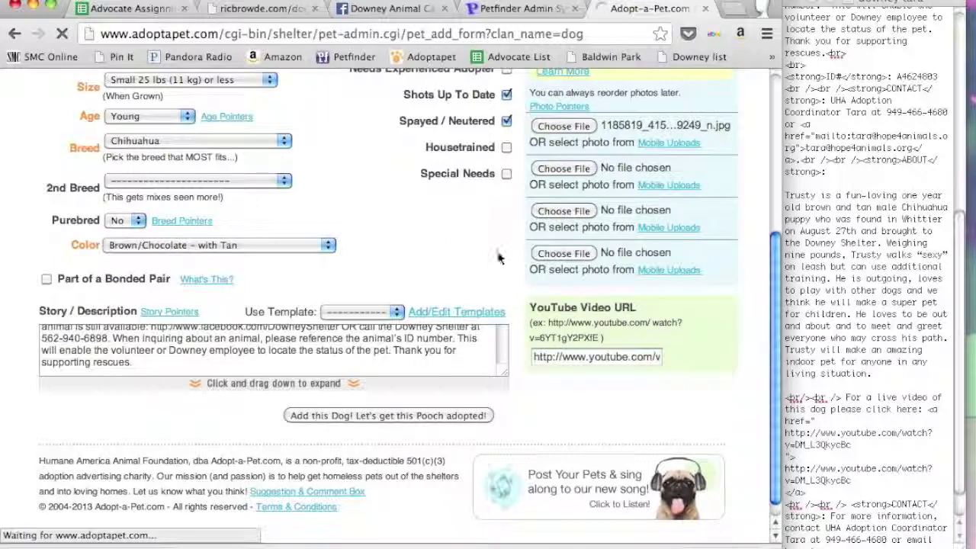
{"action": "left_click", "coordinate": [515, 16]}
- Add Trusty on Petfinder, choose Add New in the success dialog, and return to Adopt-a-Pet
{"action": "left_click", "coordinate": [606, 519]}
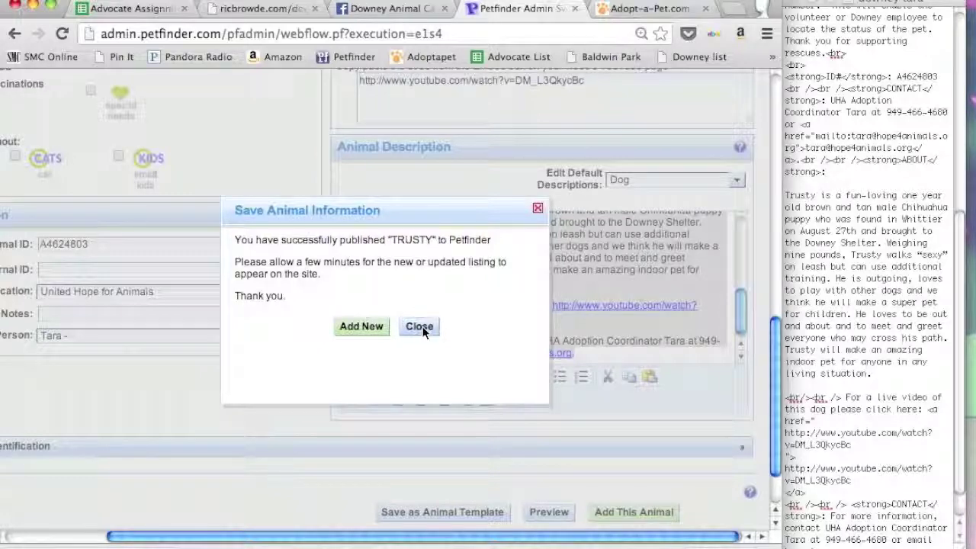
{"action": "left_click", "coordinate": [351, 326]}
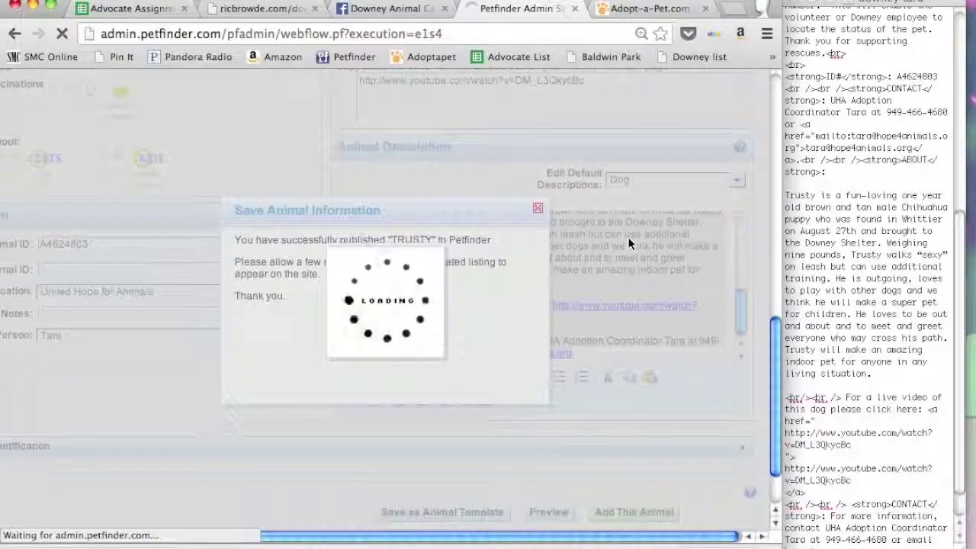
{"action": "left_click", "coordinate": [650, 9]}
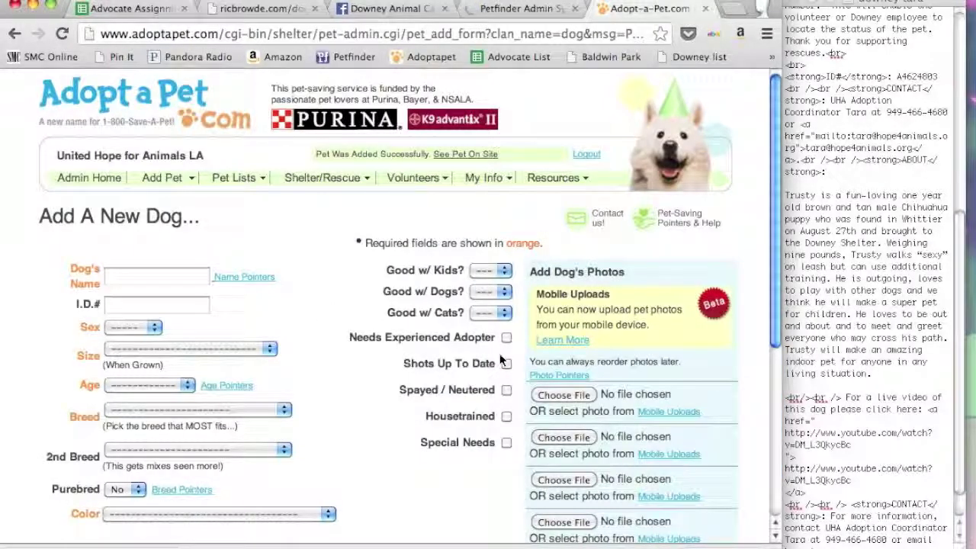
- Switch to Petfinder Admin to view the blank Add a New Animal form
{"action": "left_click", "coordinate": [517, 7]}
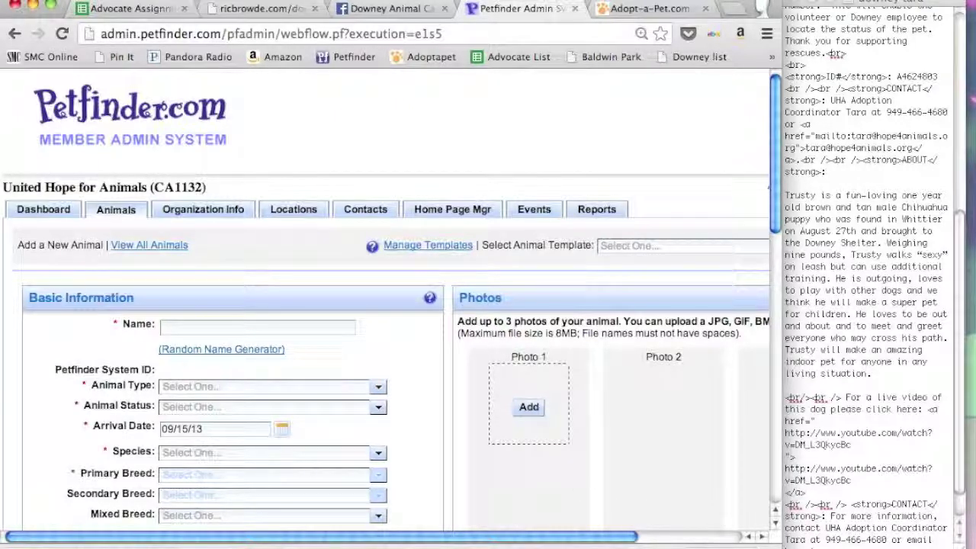
- Scan the Advocate Assignments dog list, then check Downey.pdf and Trusty's Facebook post
{"action": "left_click", "coordinate": [150, 11]}
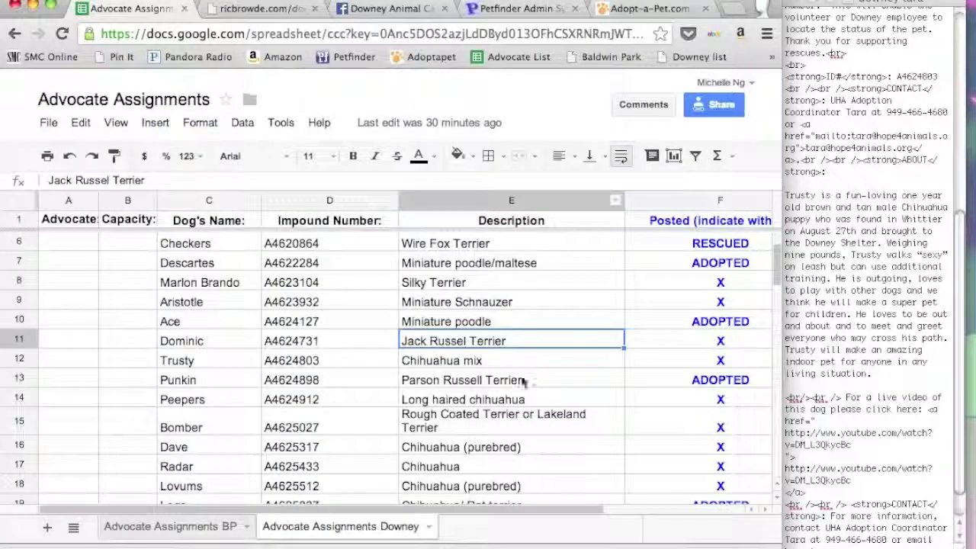
{"action": "scroll", "coordinate": [309, 383], "scroll_direction": "up", "scroll_amount": 3}
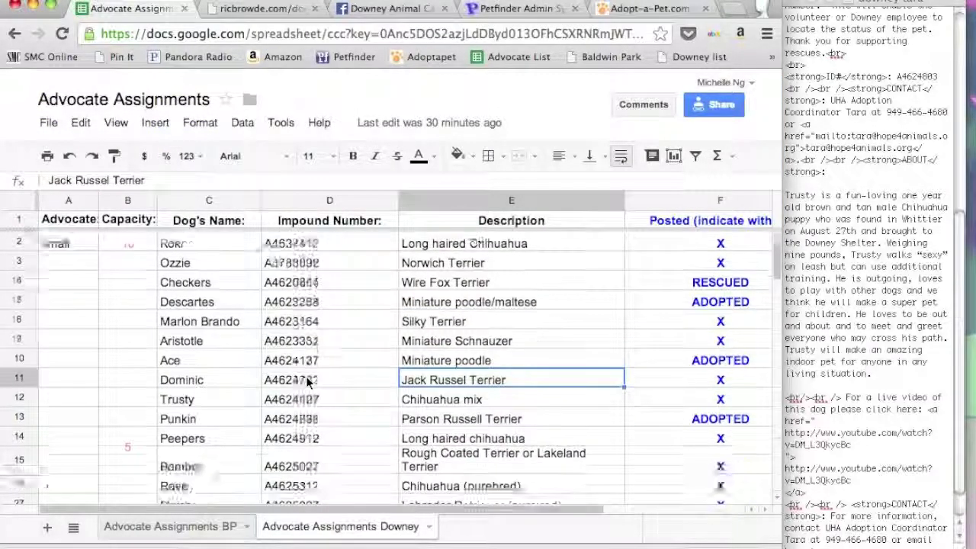
{"action": "scroll", "coordinate": [307, 382], "scroll_direction": "down", "scroll_amount": 5}
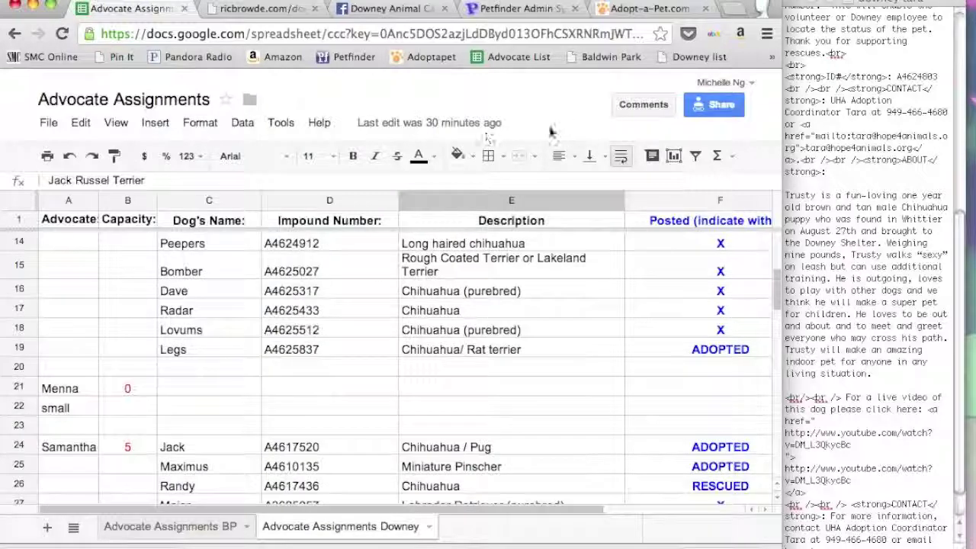
{"action": "left_click", "coordinate": [263, 10]}
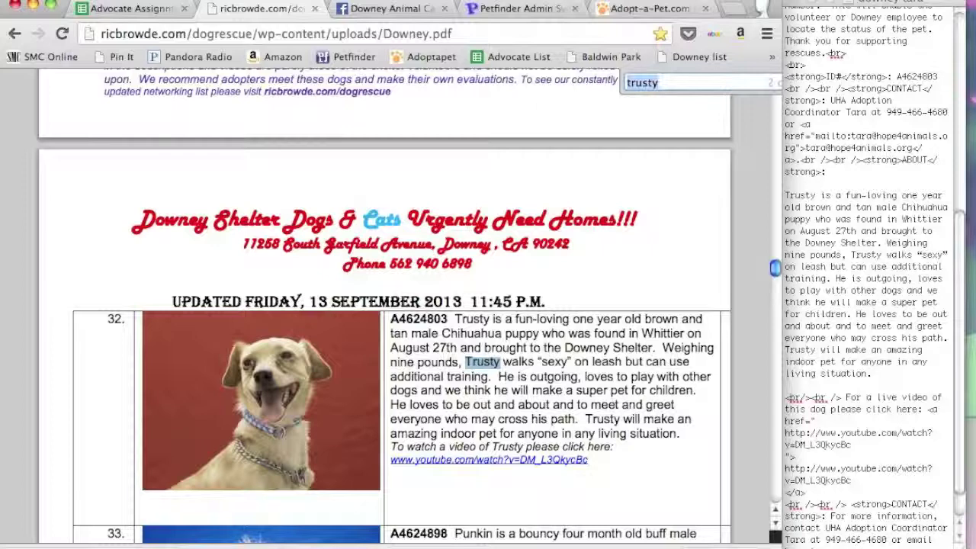
{"action": "left_click", "coordinate": [389, 7]}
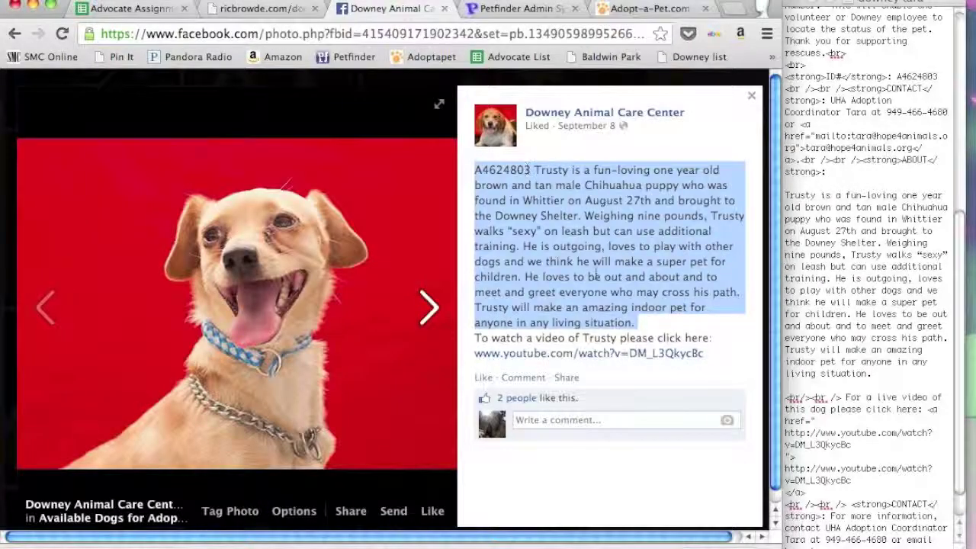